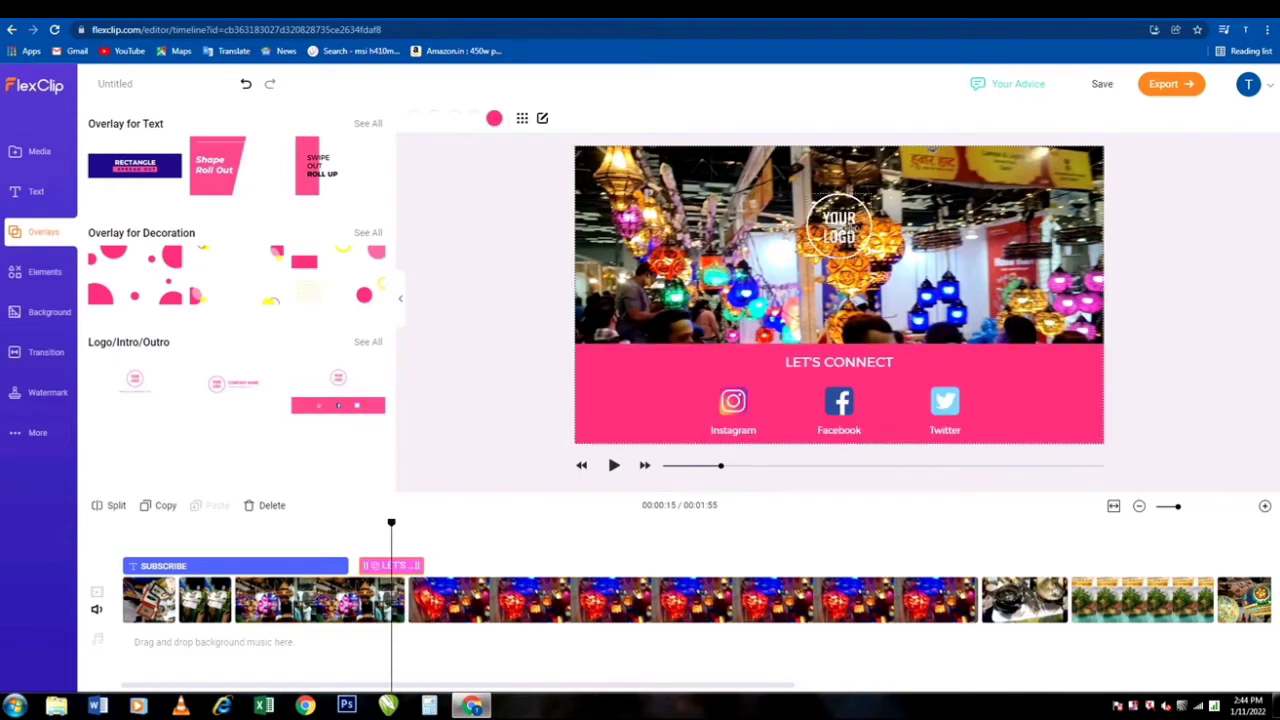
# Replace the outro overlay's placeholder logo with the round blue TC logo image and shift it slightly down and left
pyautogui.click(840, 226)
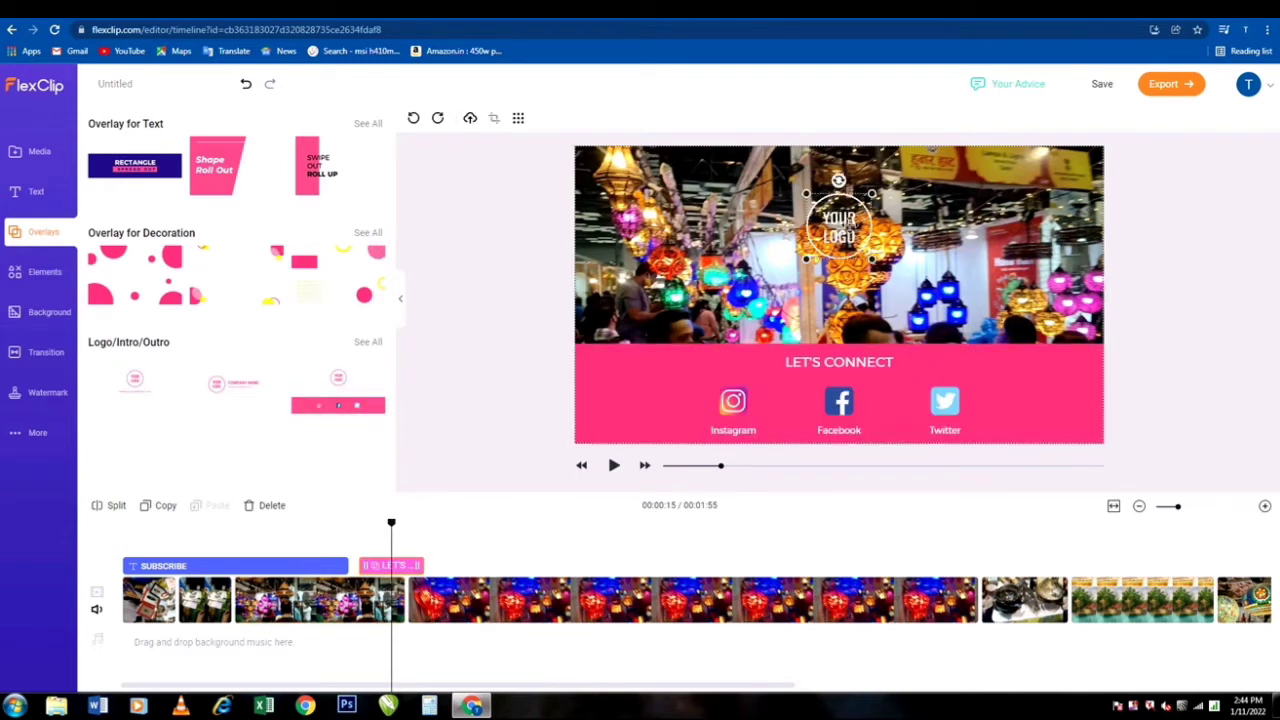
pyautogui.doubleClick(815, 242)
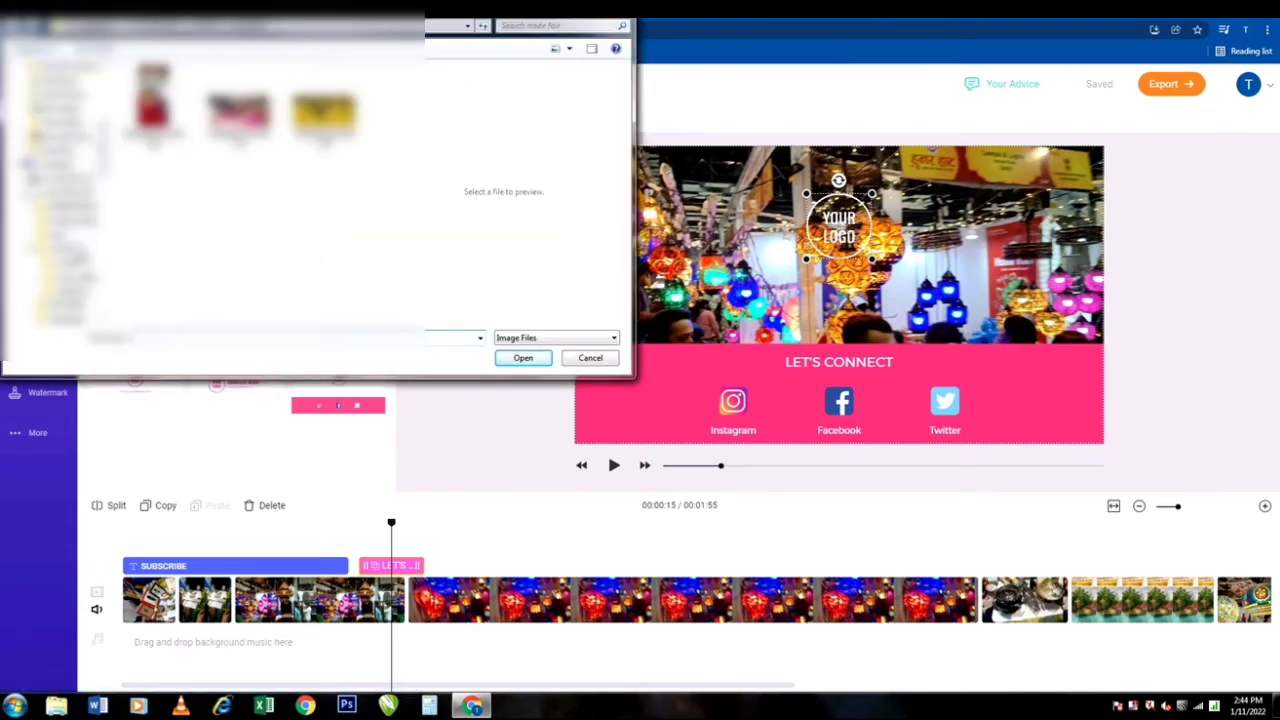
pyautogui.click(89, 256)
pyautogui.doubleClick(144, 112)
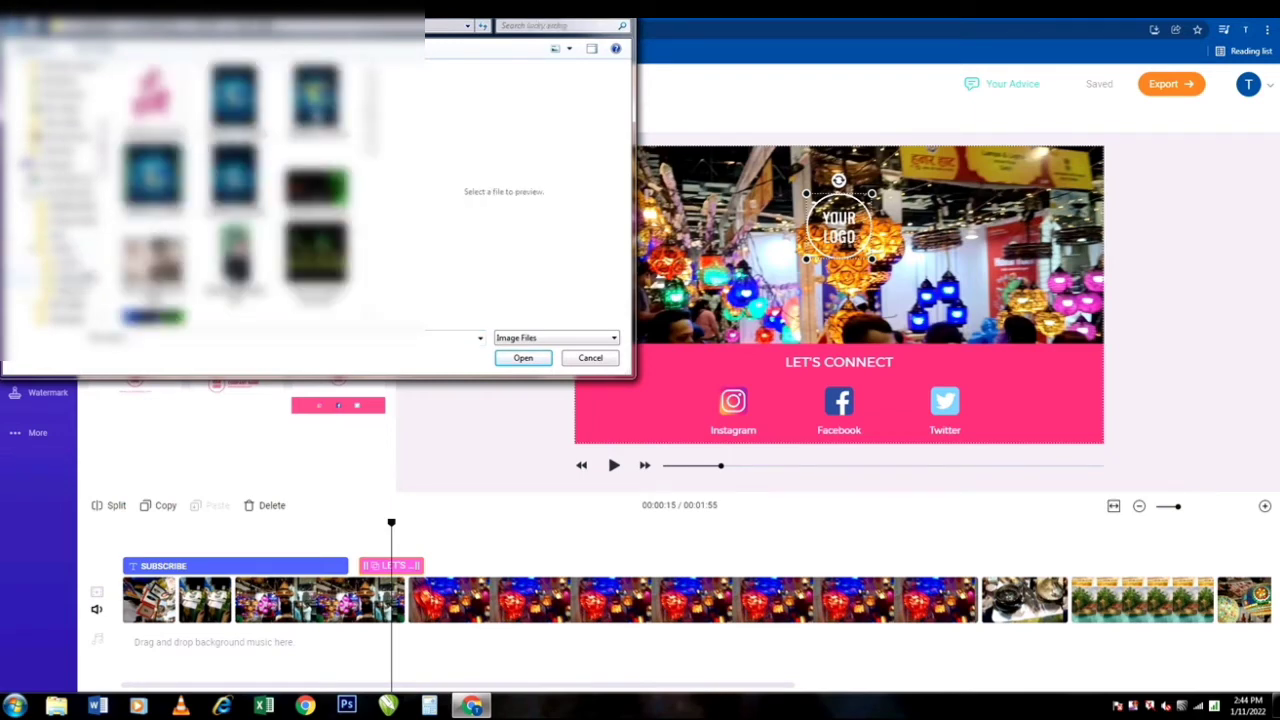
pyautogui.click(316, 100)
pyautogui.click(522, 358)
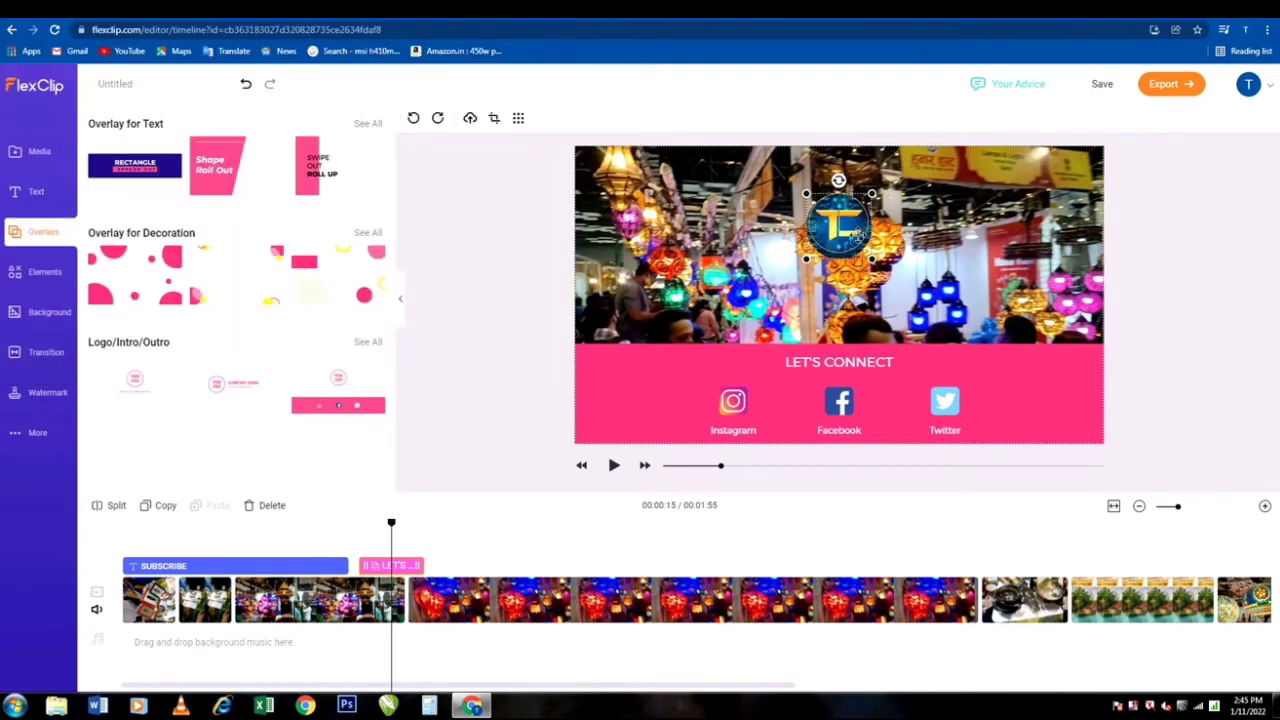
pyautogui.moveTo(856, 232)
pyautogui.mouseDown()
pyautogui.moveTo(804, 236)
pyautogui.moveTo(848, 240)
pyautogui.mouseUp()
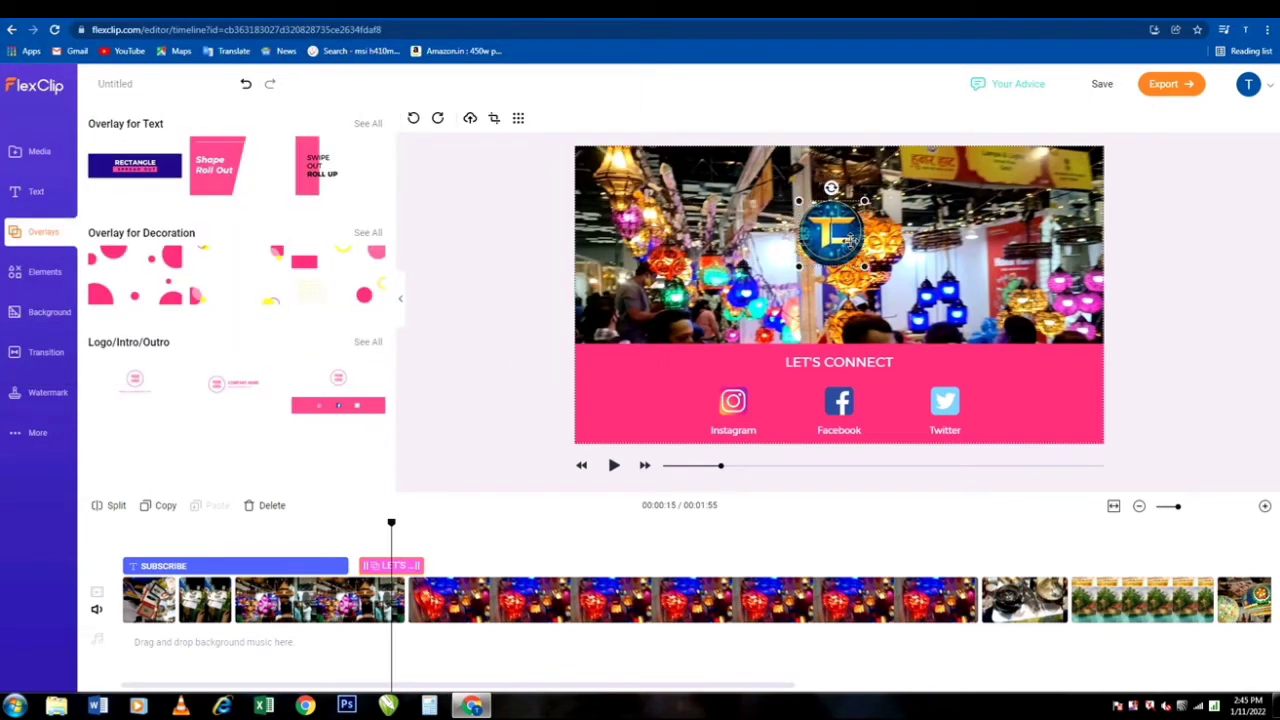
# Change the outro overlay's "LET'S CONNECT" heading to "Follow Us On"
pyautogui.click(890, 363)
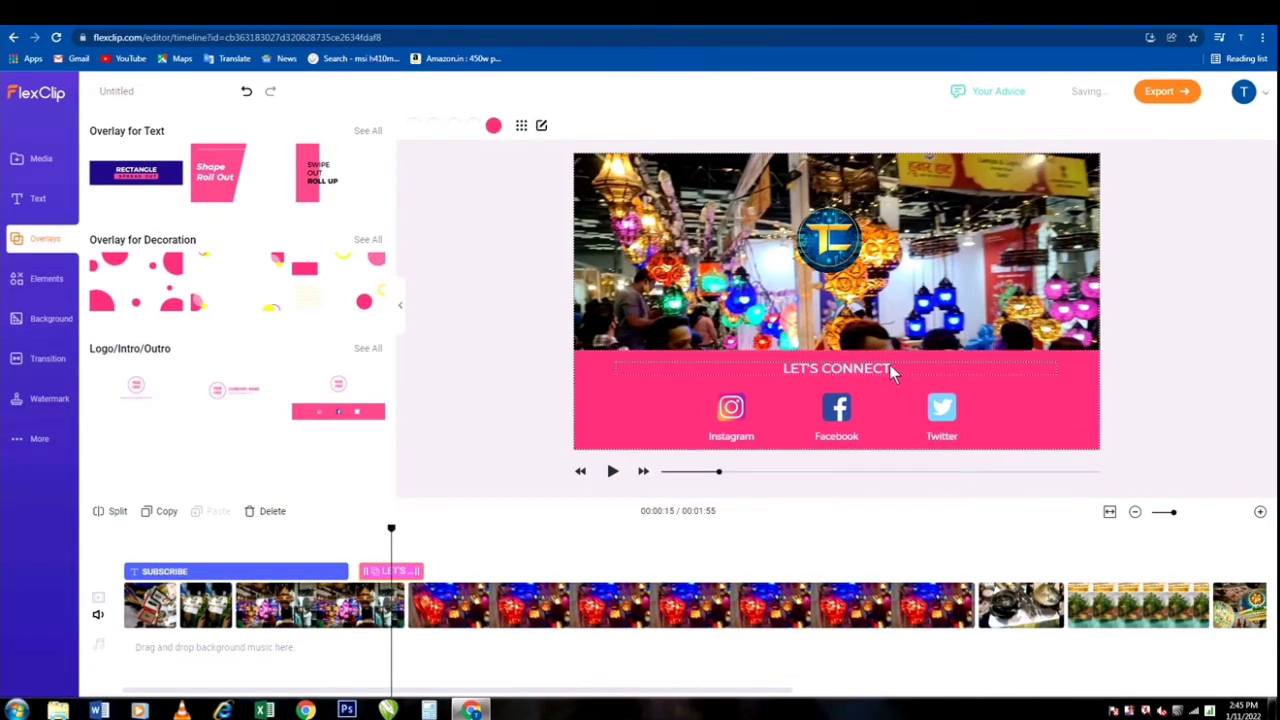
pyautogui.doubleClick(889, 365)
pyautogui.tripleClick(575, 304)
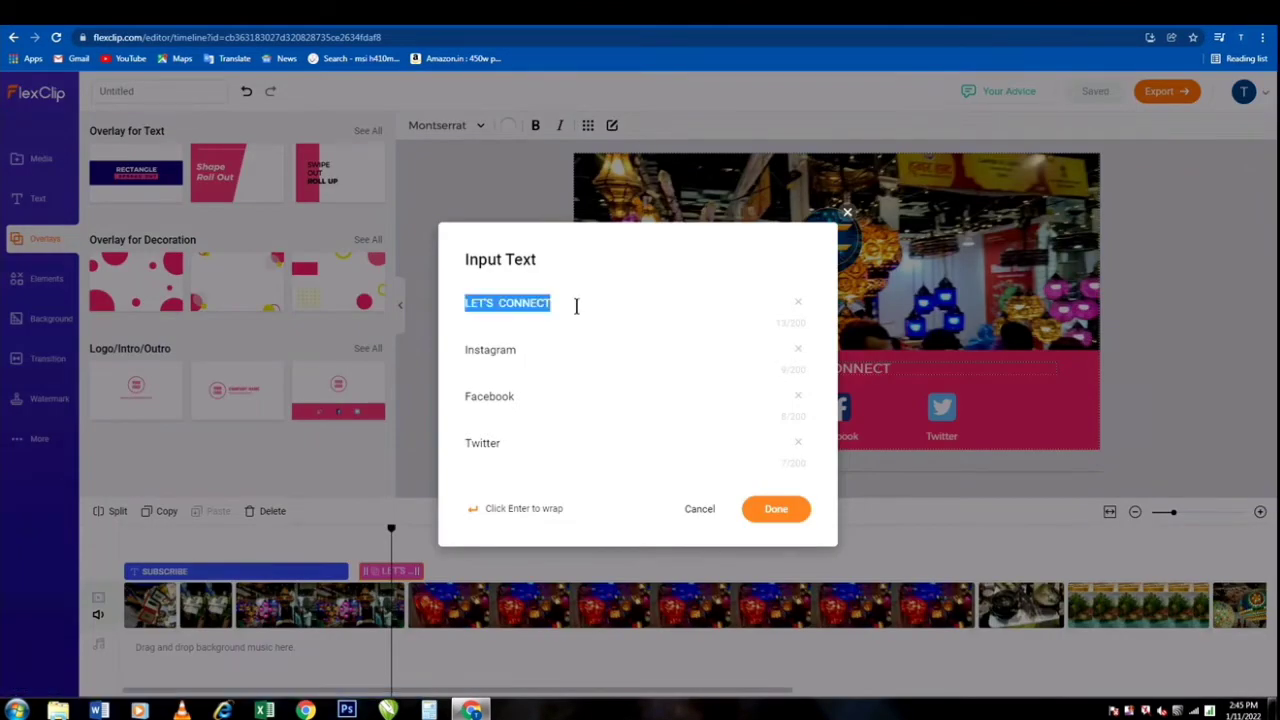
pyautogui.write('Follow Us')
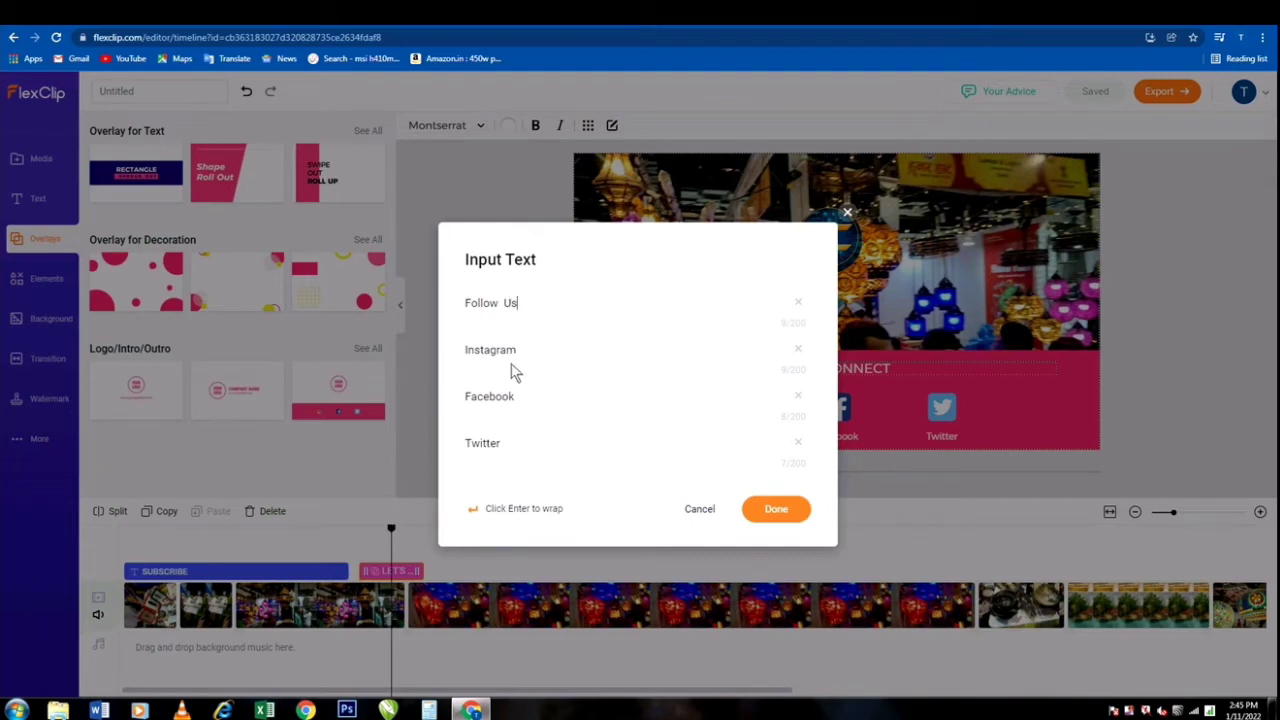
pyautogui.write('On')
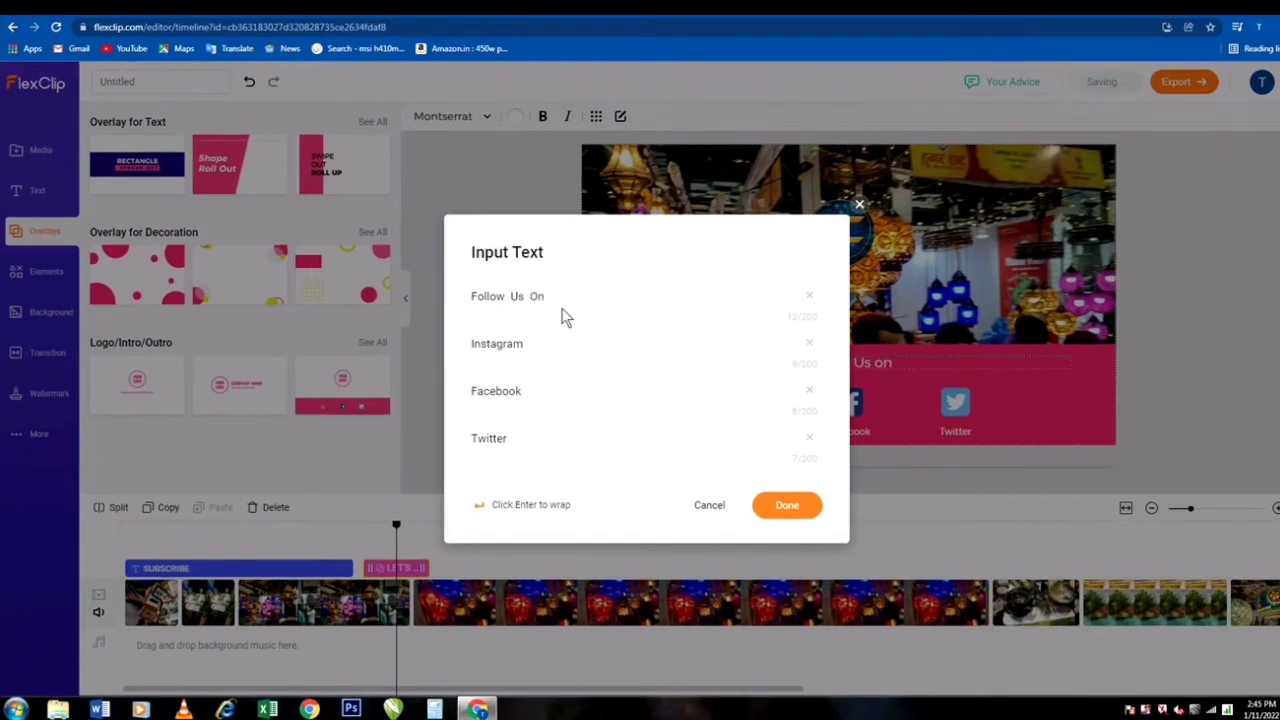
pyautogui.click(788, 506)
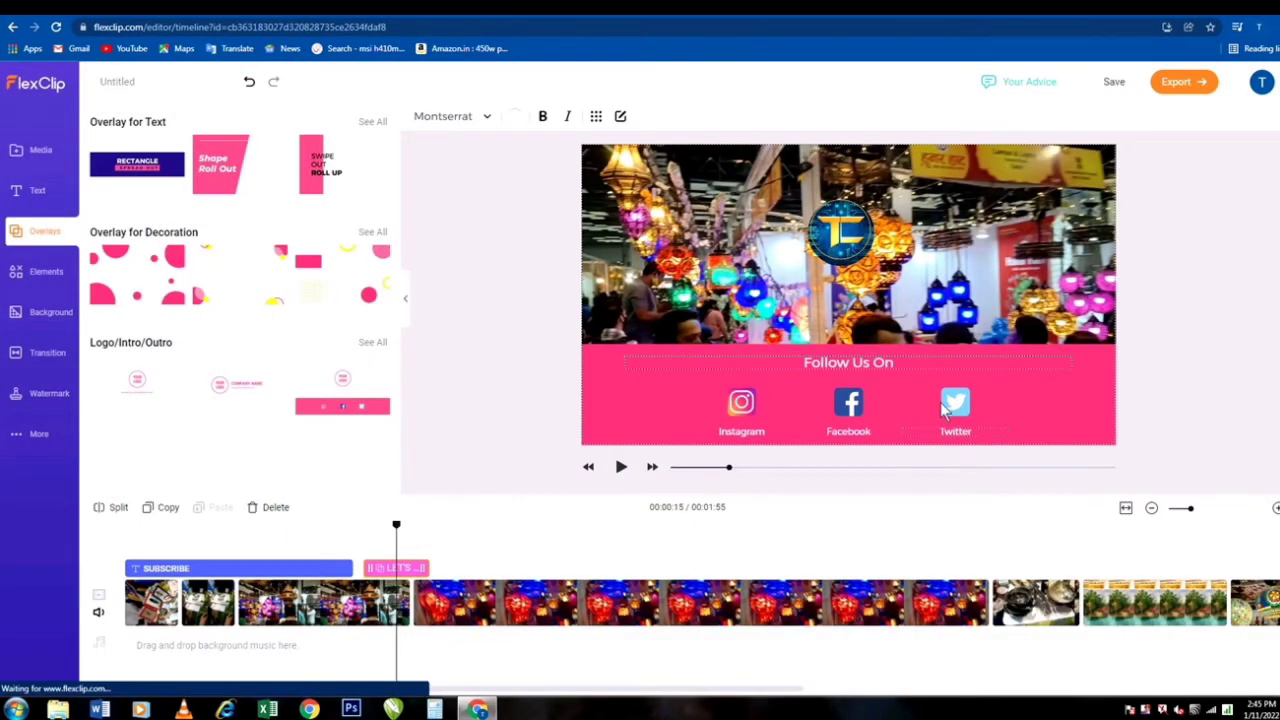
# Add the pink circles decoration overlay at about 23 seconds, over the lantern clip, and preview it
pyautogui.click(514, 535)
pyautogui.click(172, 294)
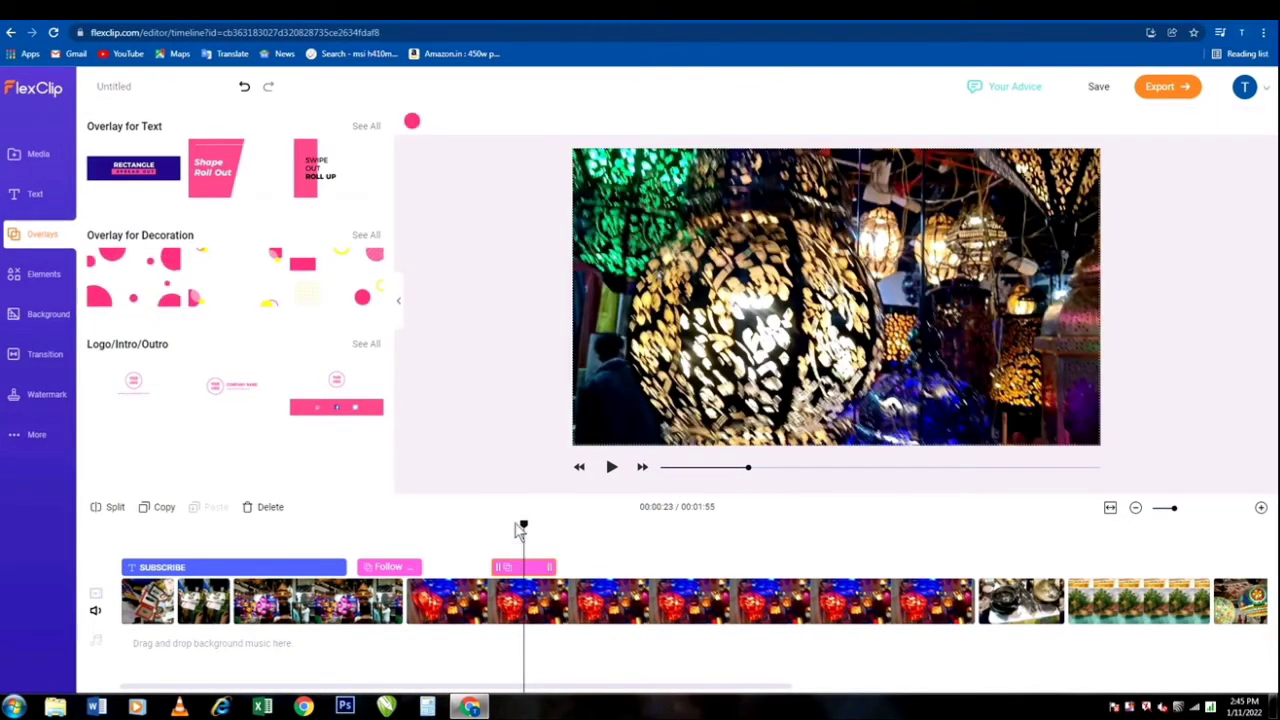
pyautogui.moveTo(524, 526); pyautogui.dragTo(483, 526)
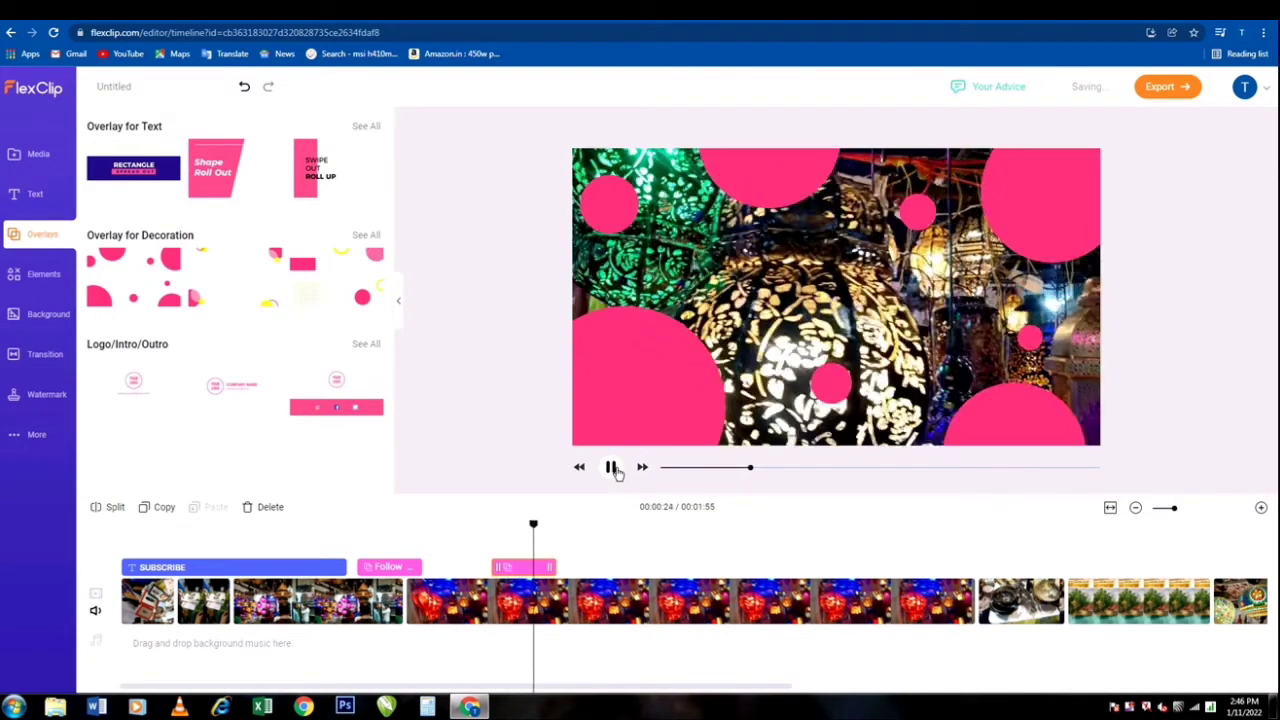
pyautogui.click(613, 469)
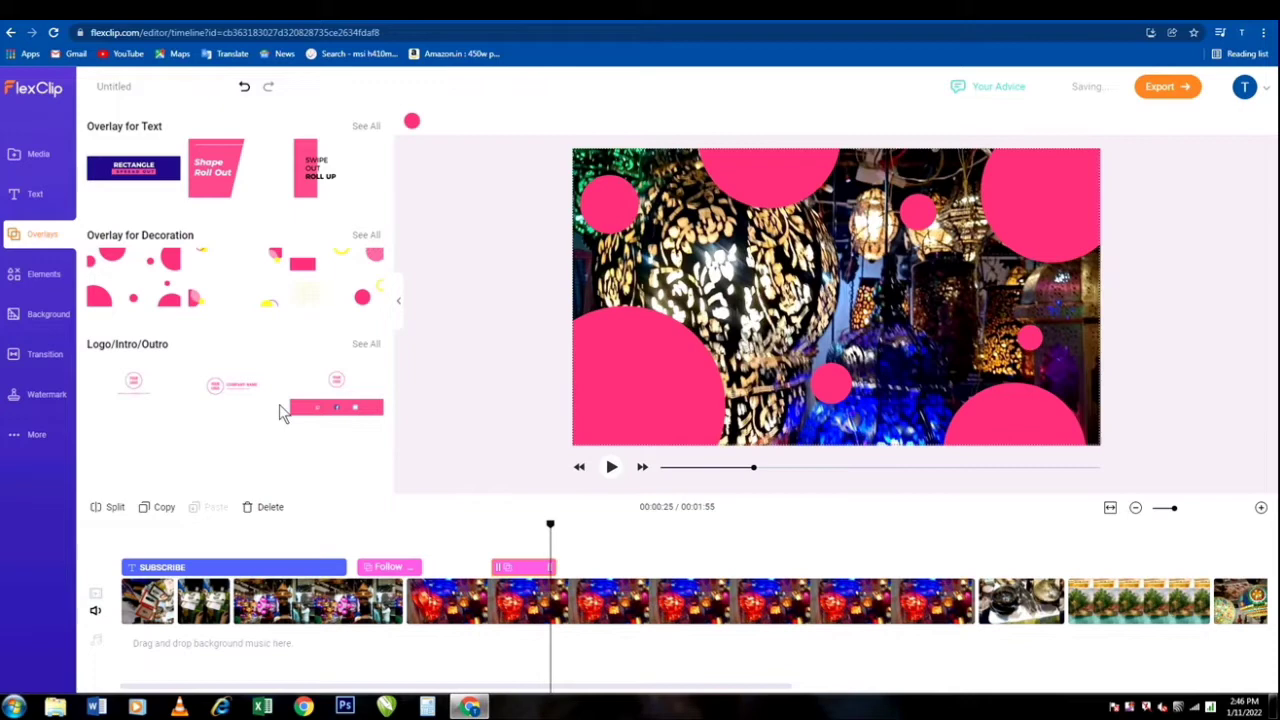
# Add the animated Subscribe, YouTube and thumbs-up social elements at about 23 seconds and play them back
pyautogui.click(45, 284)
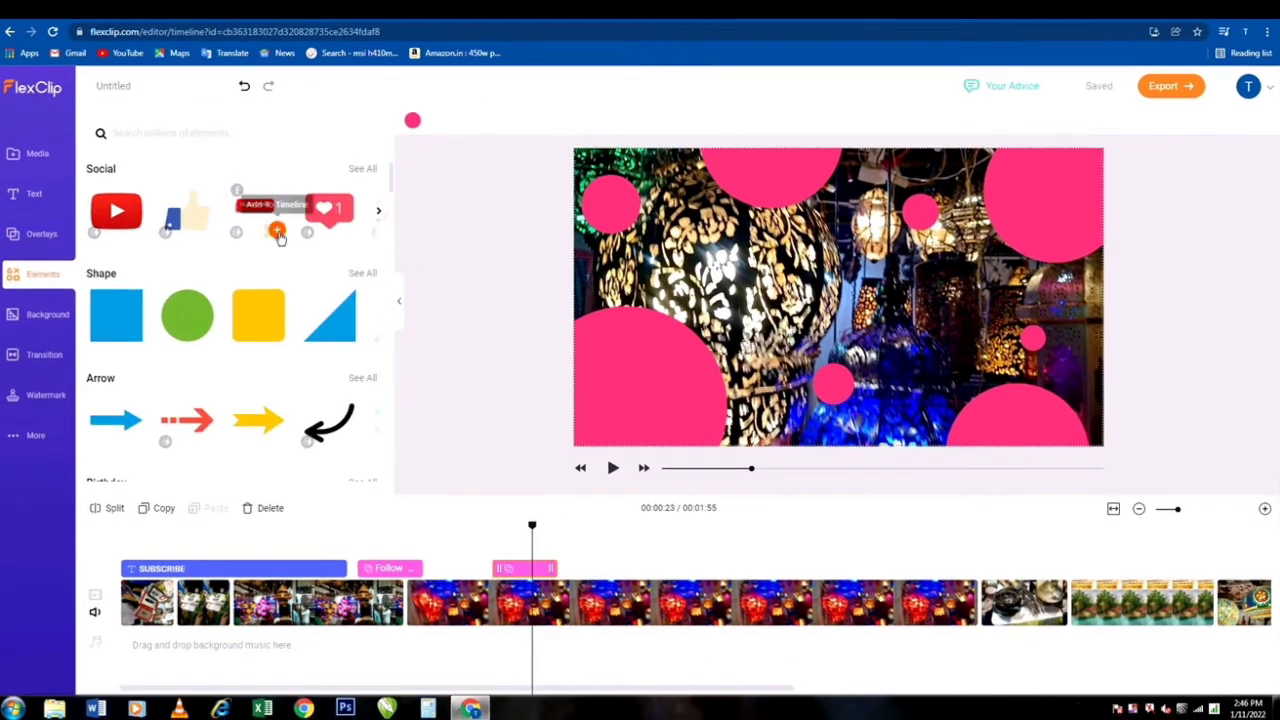
pyautogui.click(278, 233)
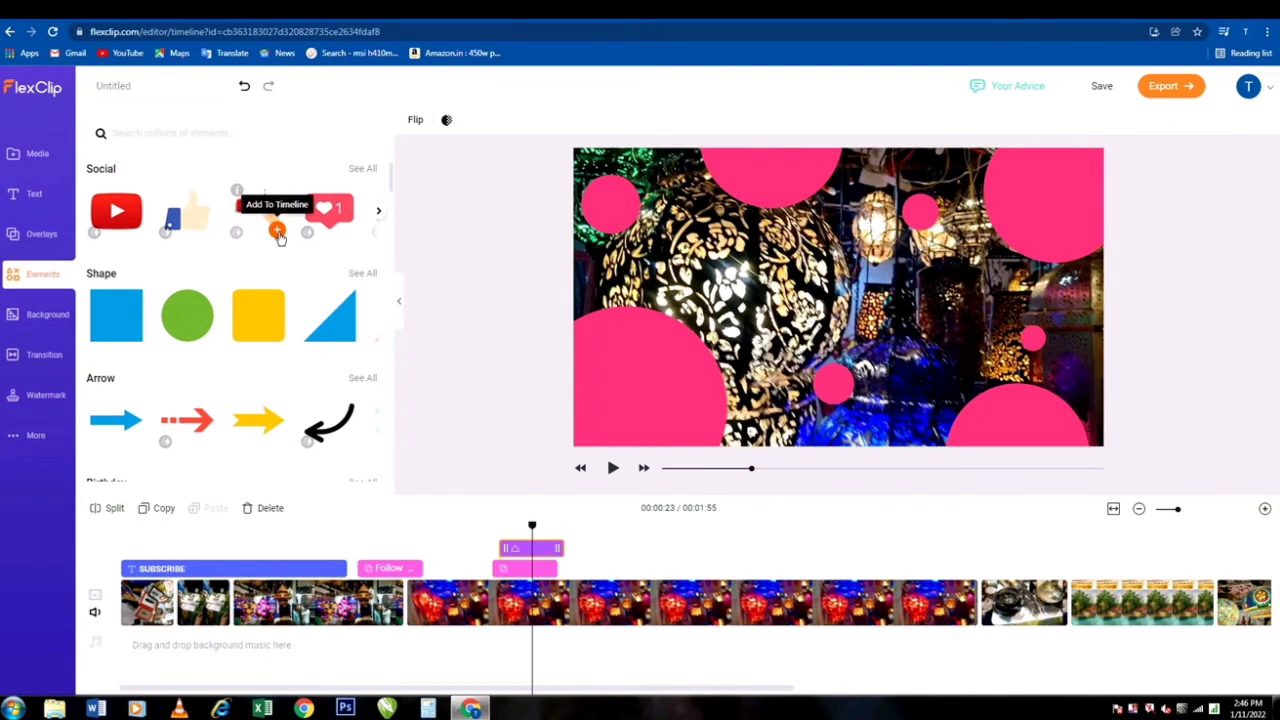
pyautogui.click(135, 229)
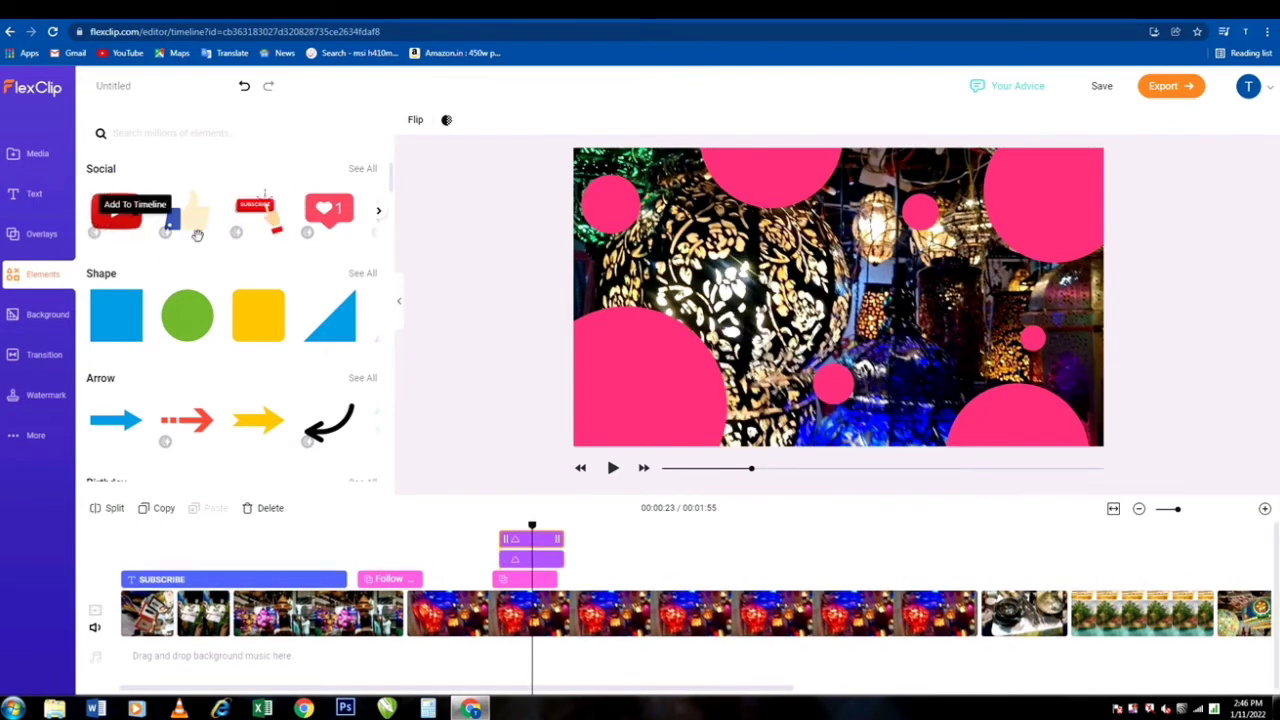
pyautogui.click(213, 230)
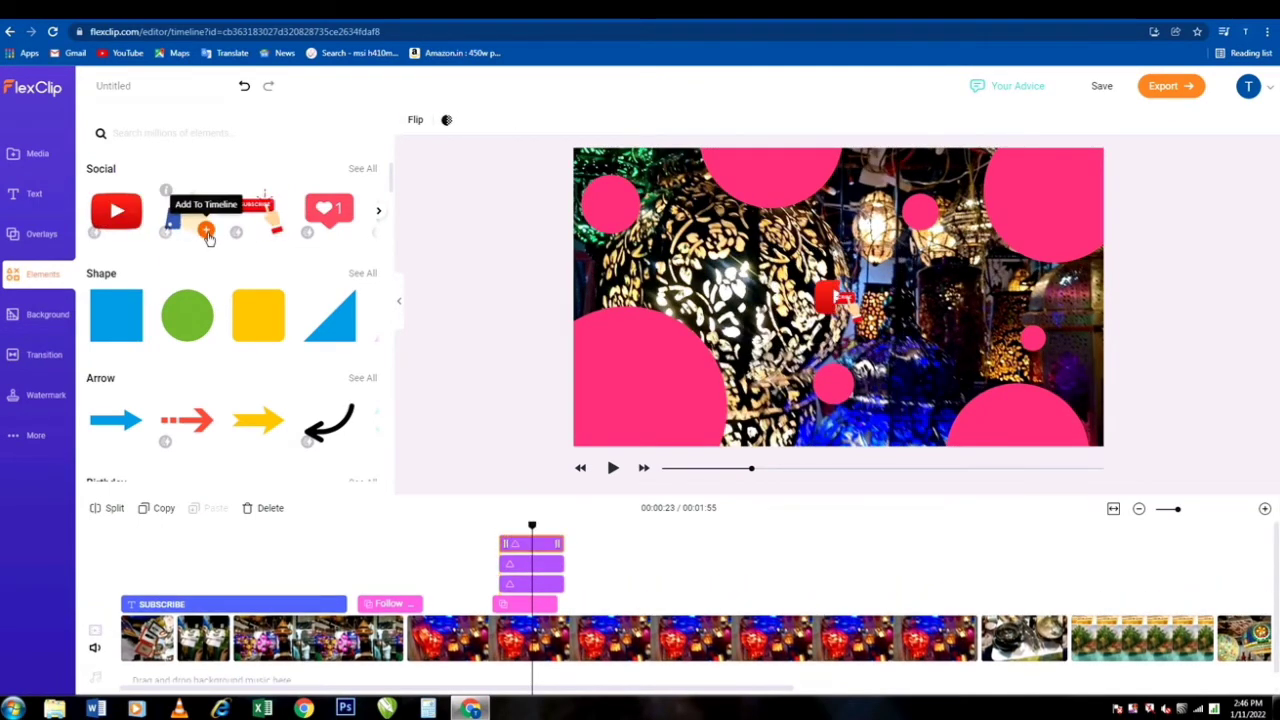
pyautogui.click(529, 540)
pyautogui.click(499, 527)
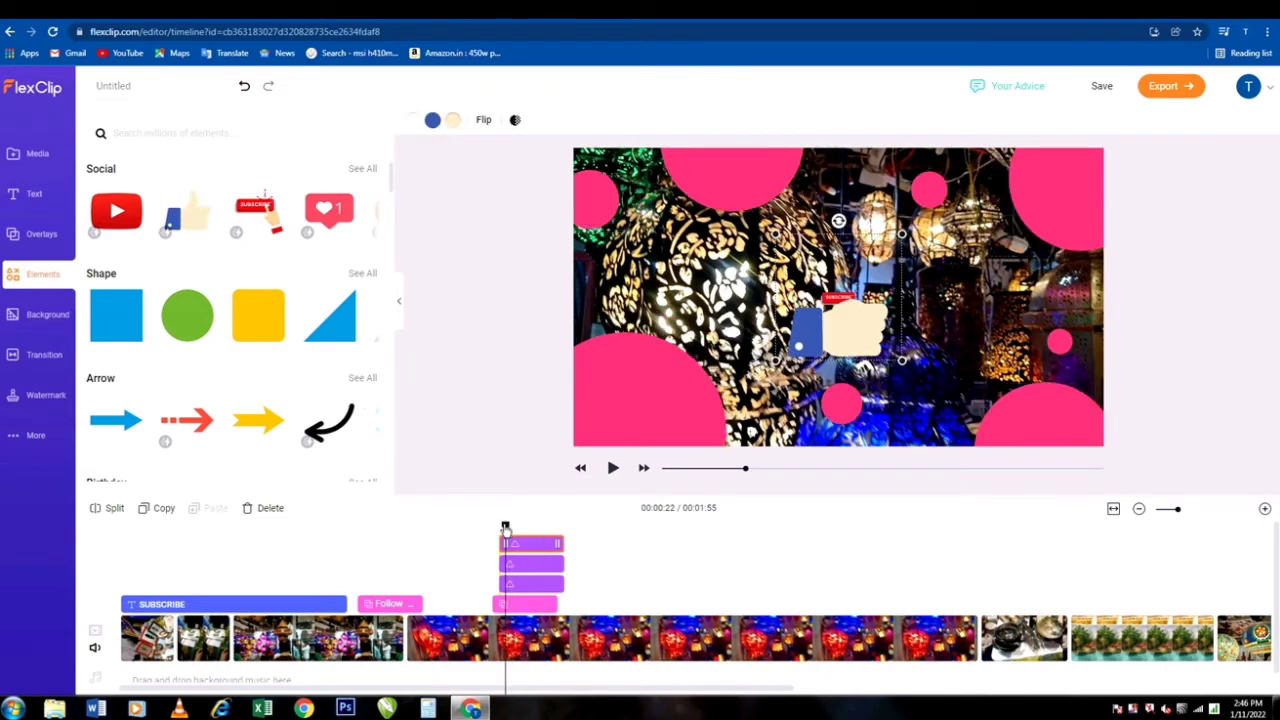
pyautogui.click(612, 467)
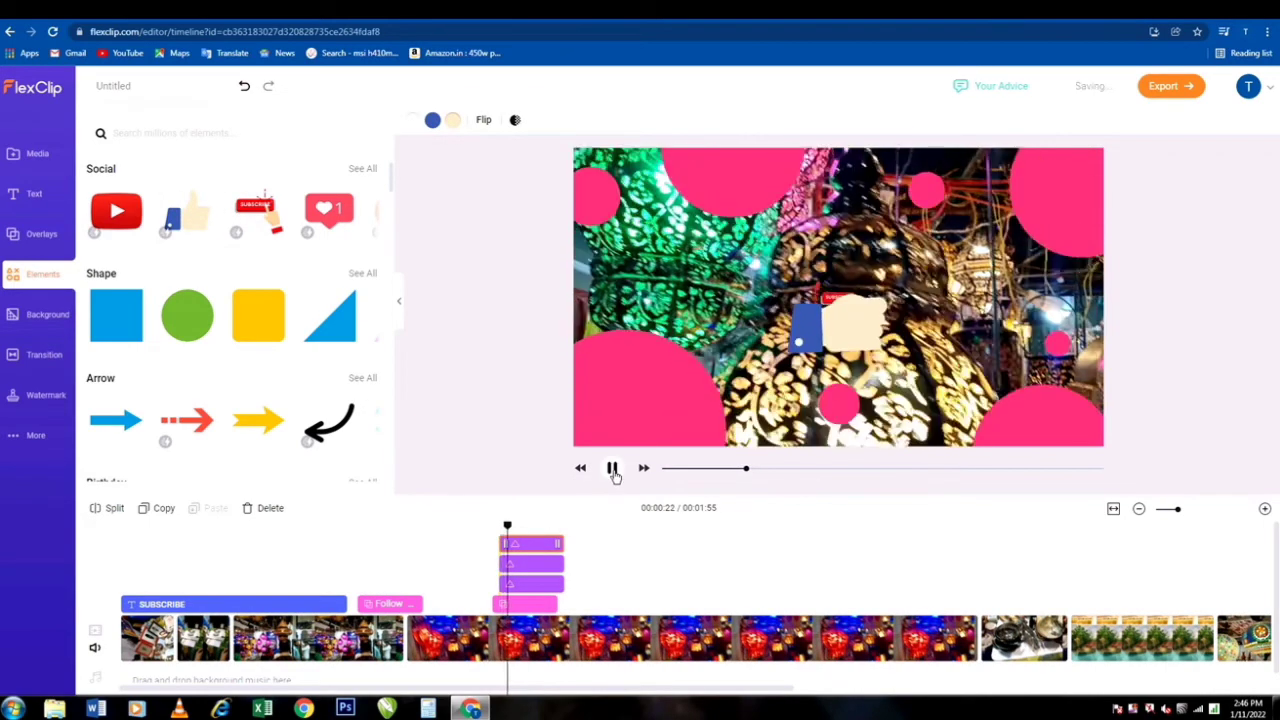
# Place the thumbs-up in the lower-left pink circle, YouTube in the top one and Subscribe in the lower-right one, and preview the result
pyautogui.moveTo(840, 341); pyautogui.dragTo(661, 390)
pyautogui.moveTo(618, 354); pyautogui.dragTo(622, 397)
pyautogui.click(848, 318)
pyautogui.moveTo(850, 322); pyautogui.dragTo(958, 366)
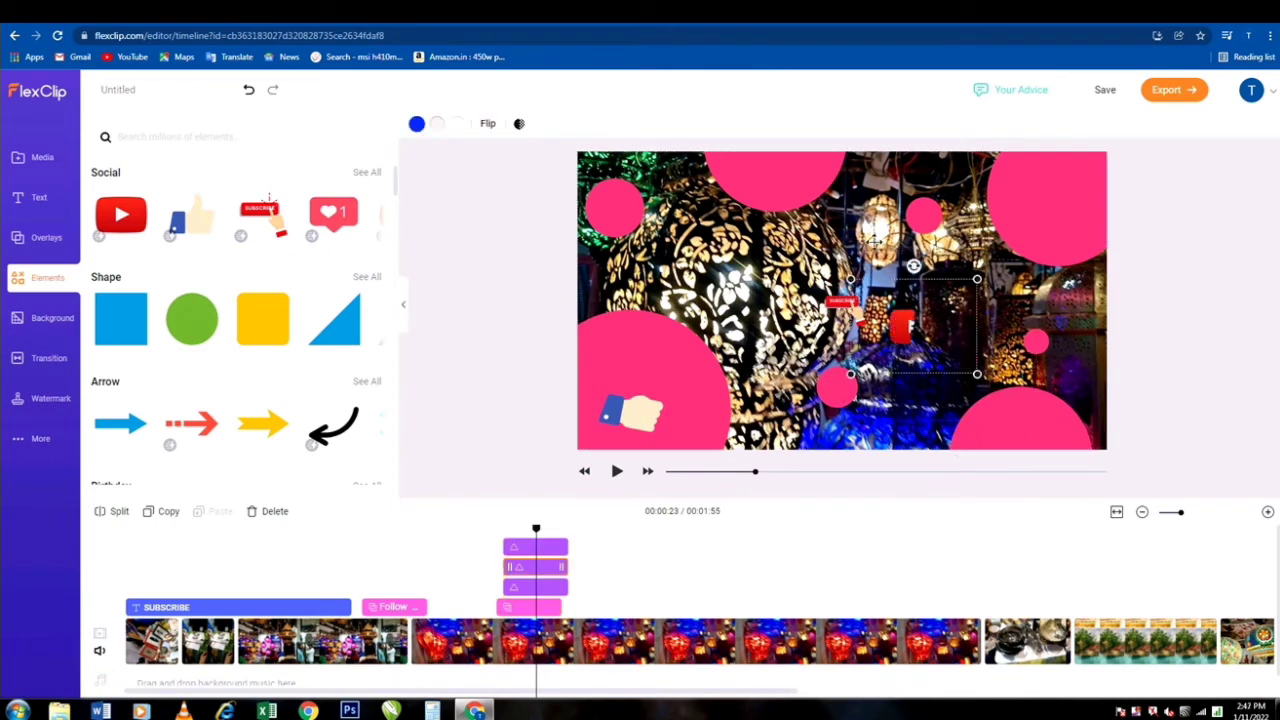
pyautogui.click(845, 305)
pyautogui.moveTo(845, 305); pyautogui.dragTo(1065, 460)
pyautogui.click(617, 470)
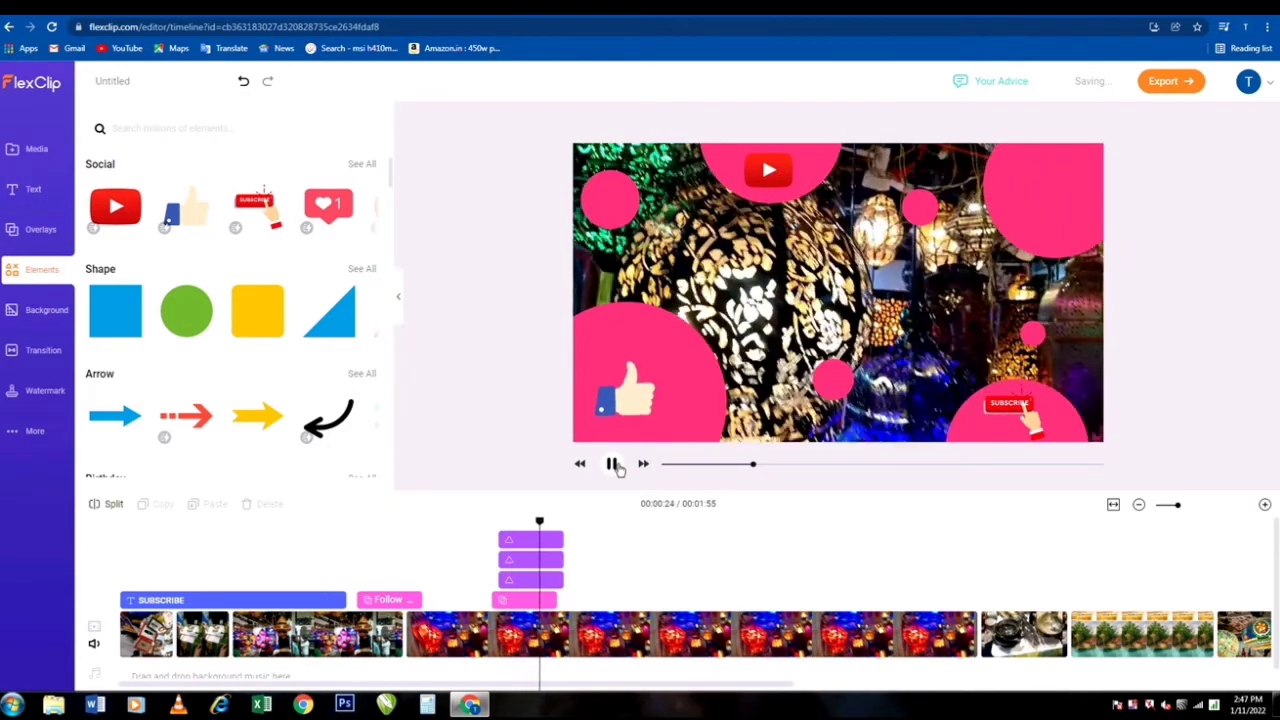
pyautogui.click(613, 464)
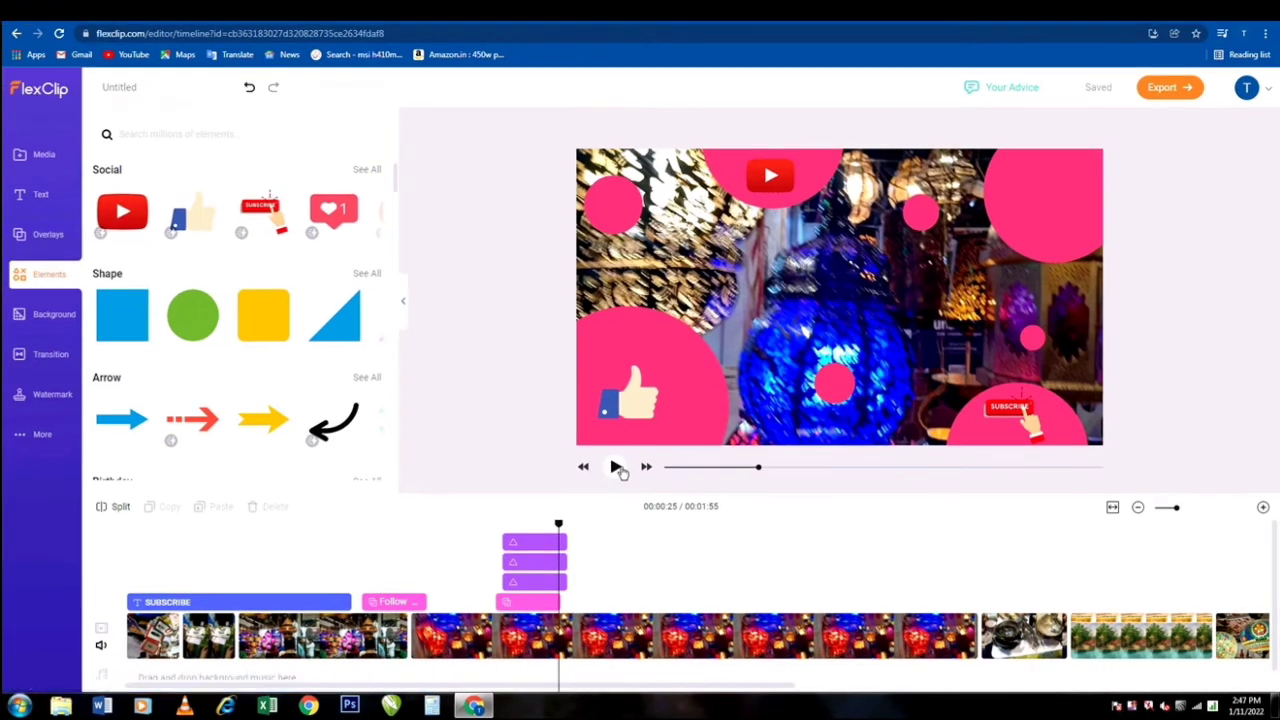
# Append the 18-second water splash effect background to the end of the timeline and preview it
pyautogui.click(56, 315)
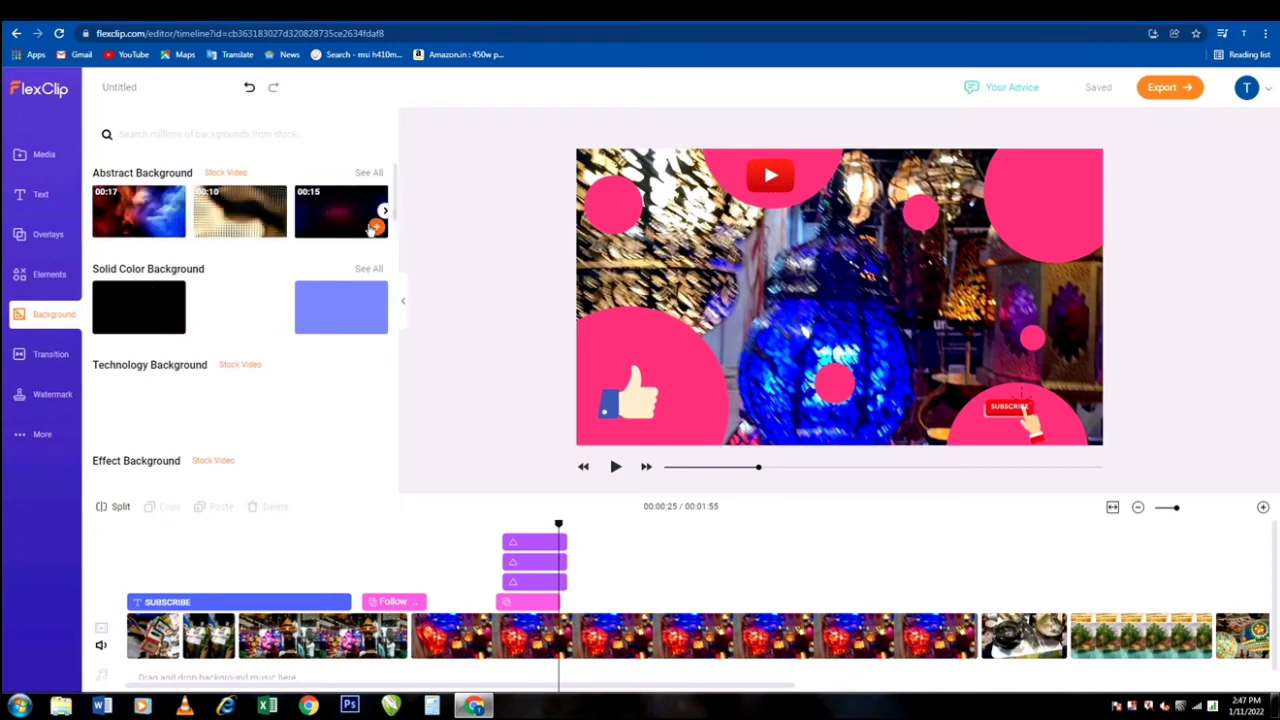
pyautogui.scroll(-1, 238, 357)
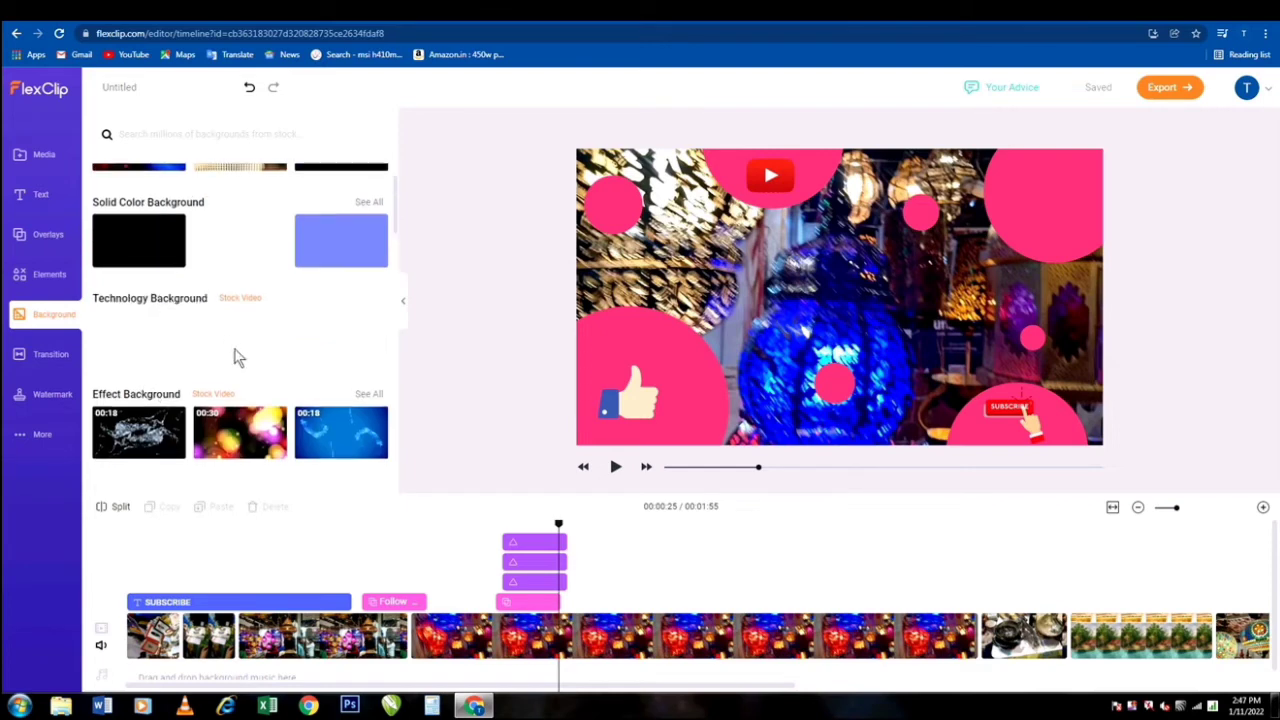
pyautogui.scroll(-1, 223, 362)
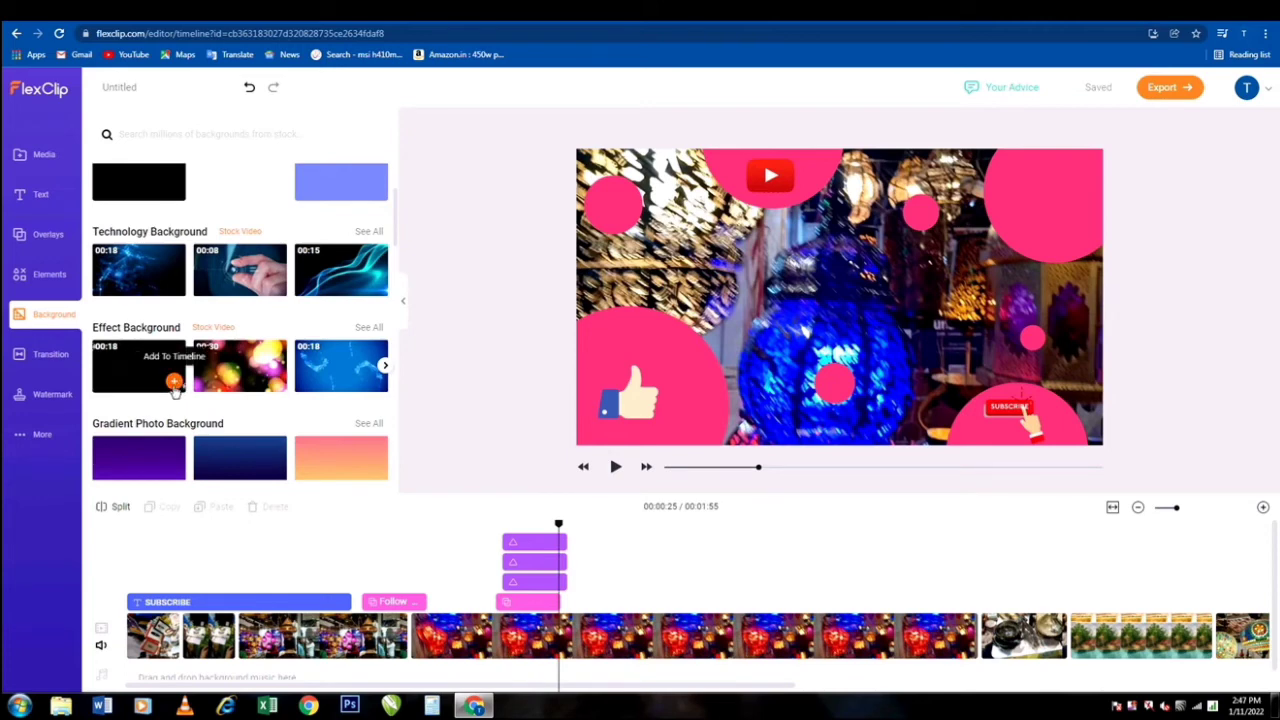
pyautogui.click(174, 382)
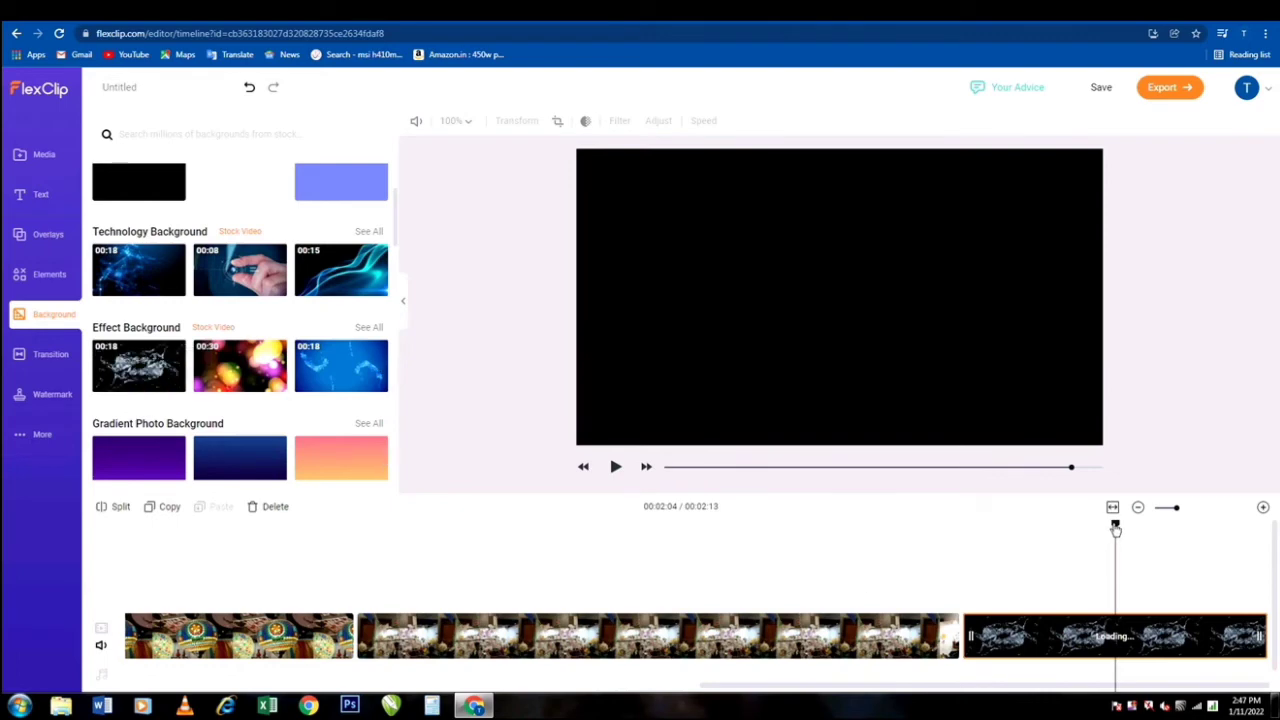
pyautogui.moveTo(1115, 528); pyautogui.dragTo(953, 528)
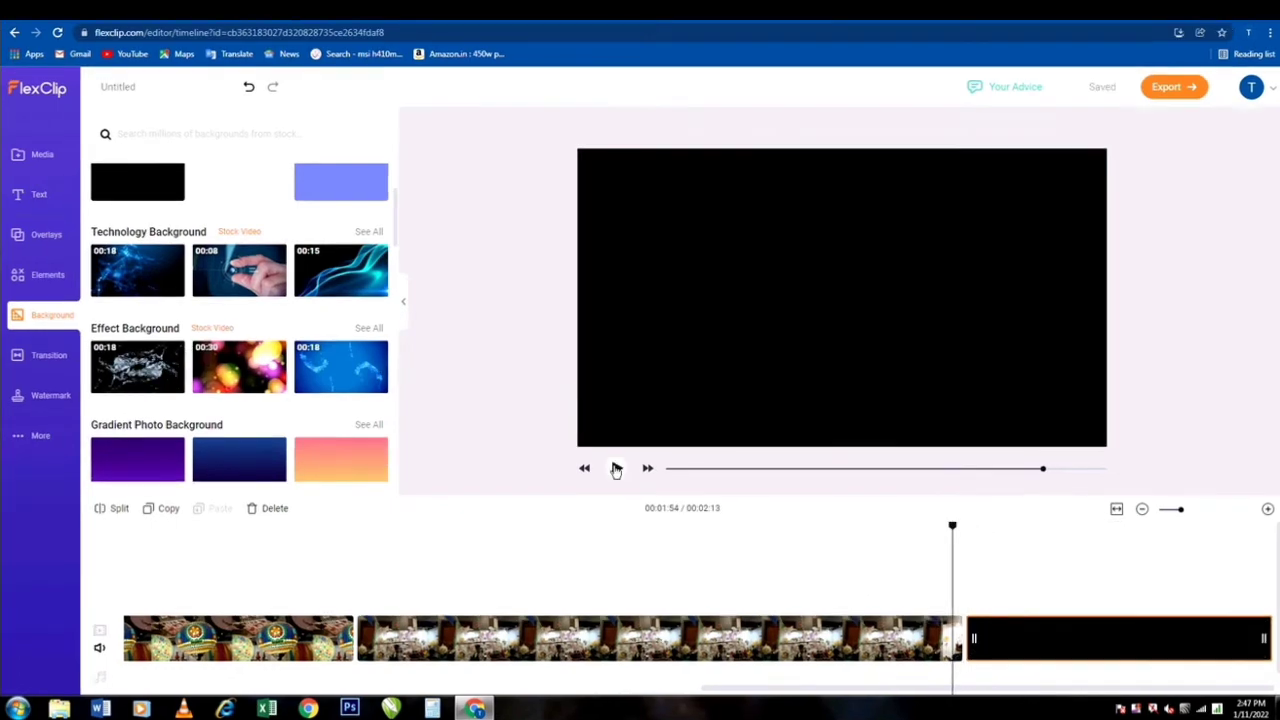
pyautogui.click(616, 469)
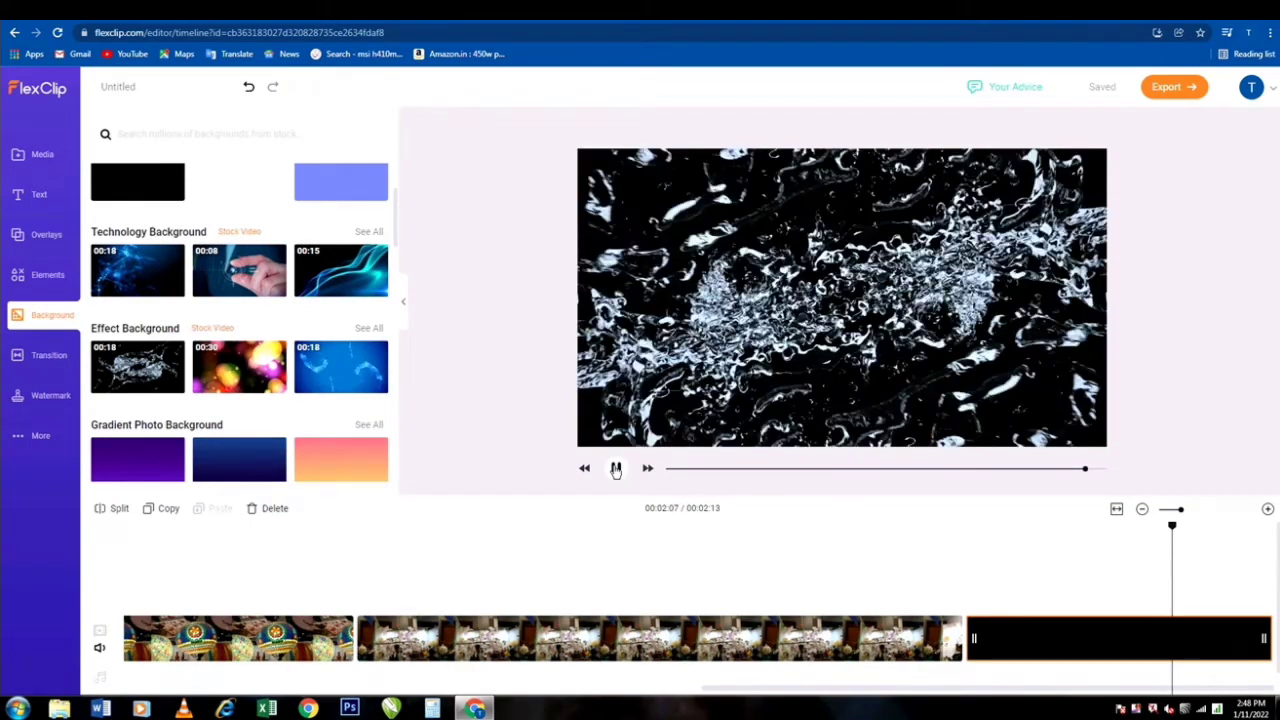
pyautogui.click(614, 469)
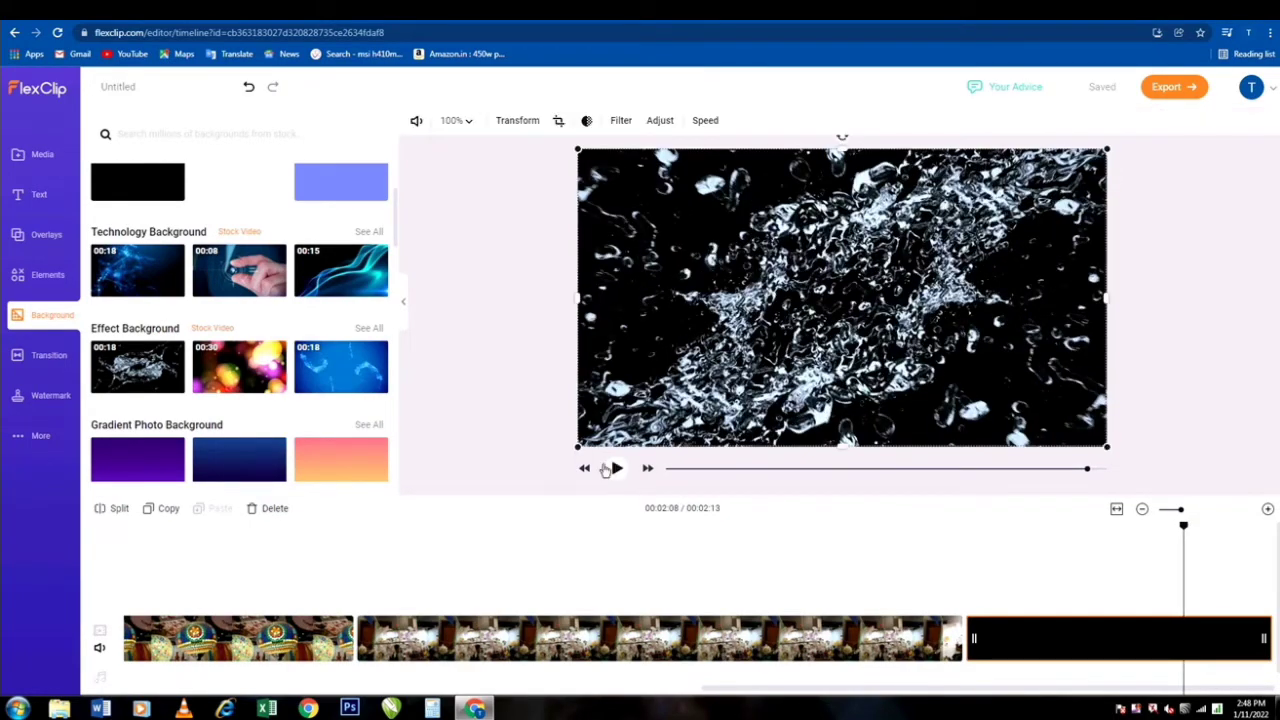
# Apply the Zoom In transition between the first two clips and play it back from the start of the video
pyautogui.click(36, 358)
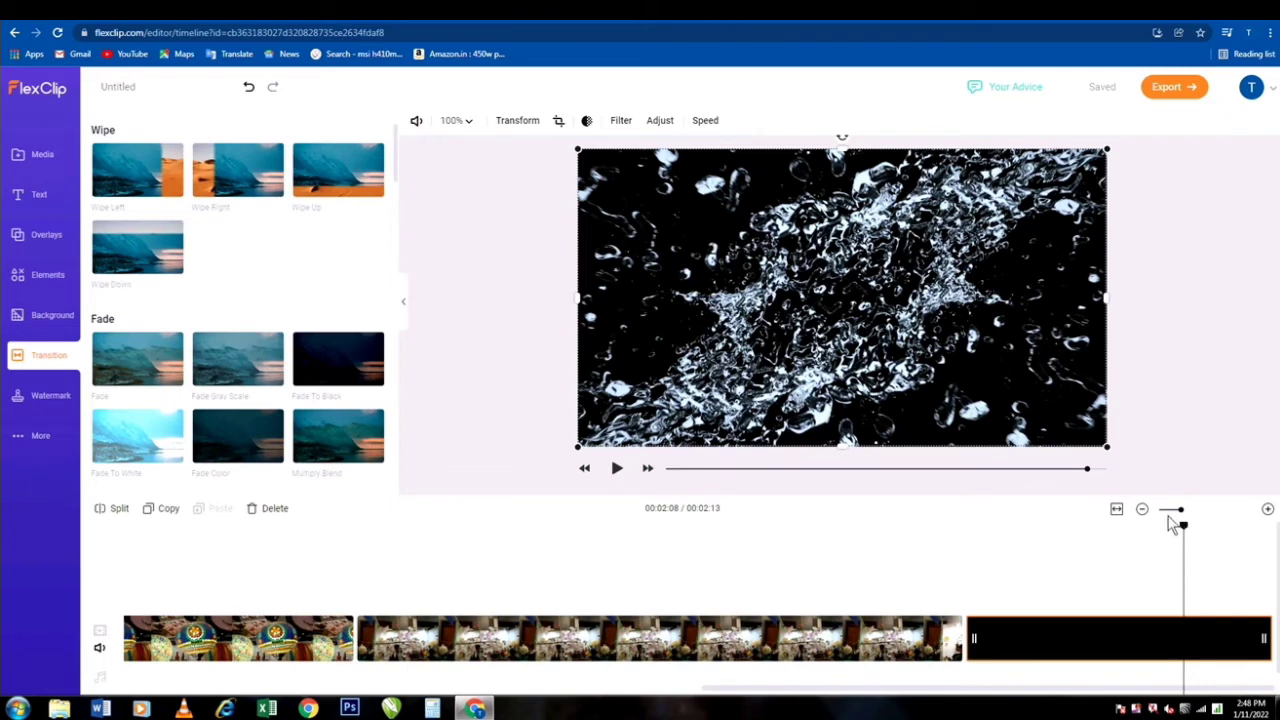
pyautogui.moveTo(1166, 514); pyautogui.dragTo(1135, 529)
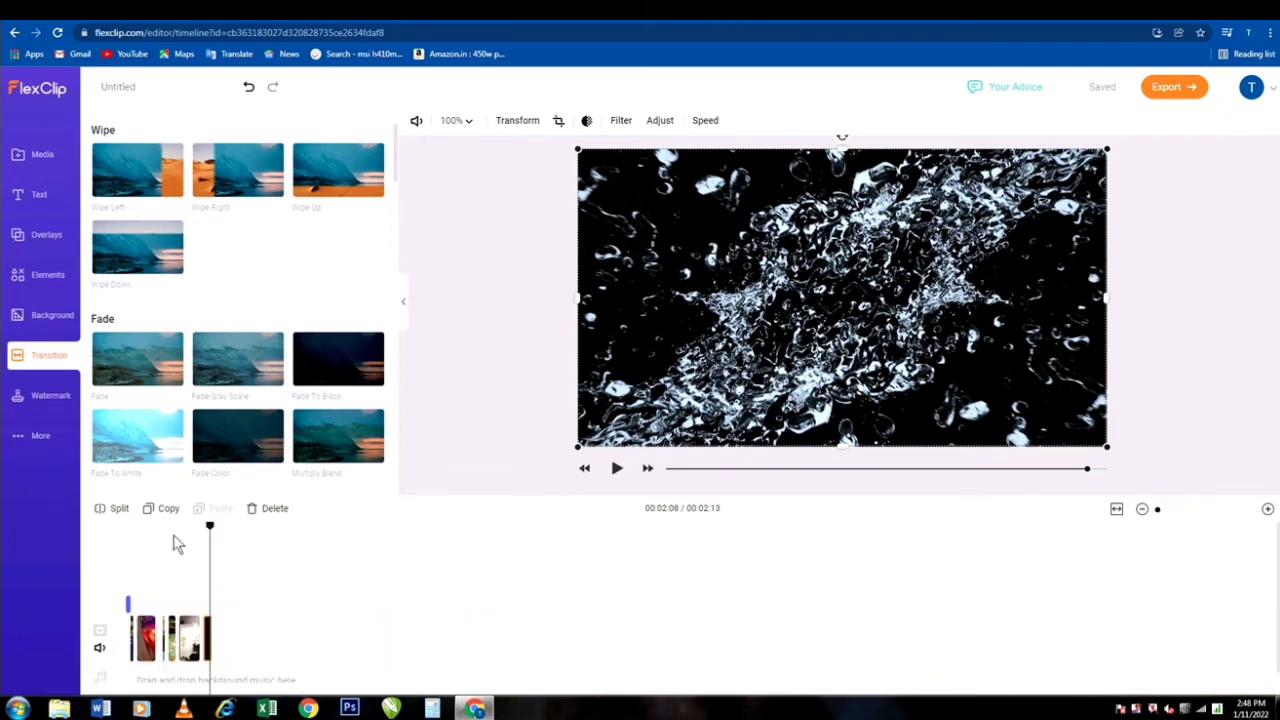
pyautogui.moveTo(211, 532); pyautogui.dragTo(108, 553)
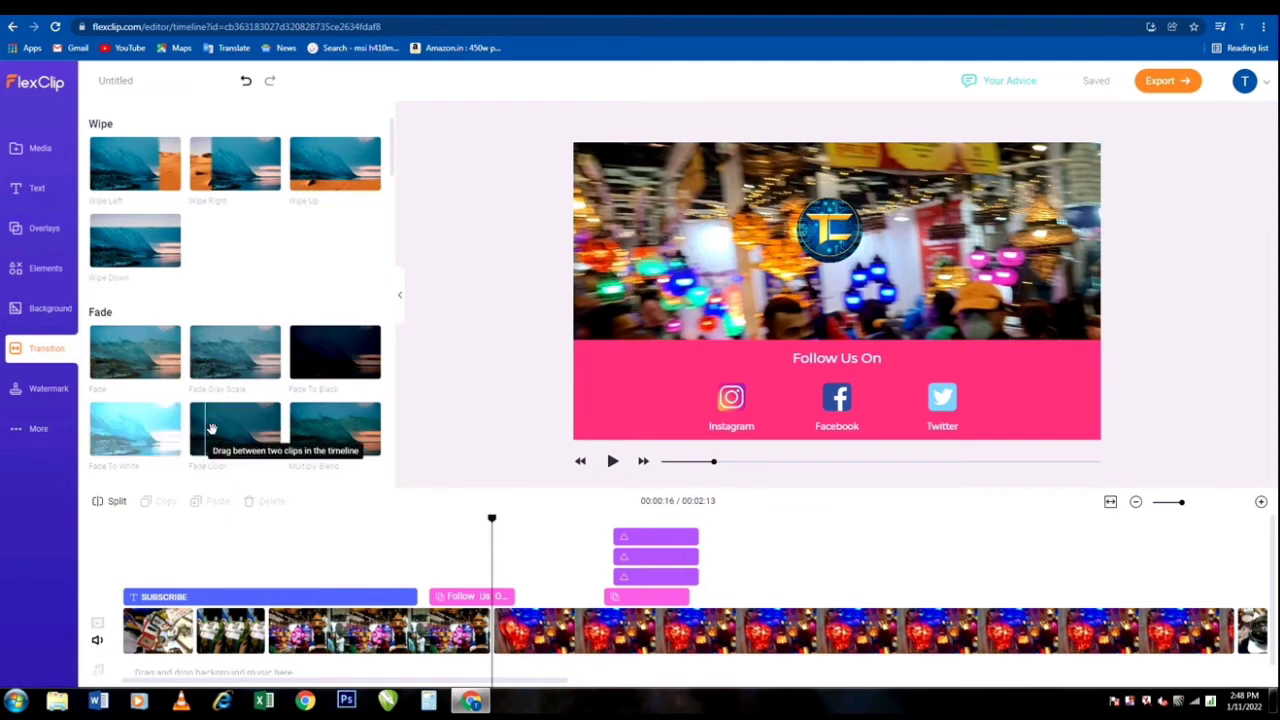
pyautogui.scroll(-2, 330, 440)
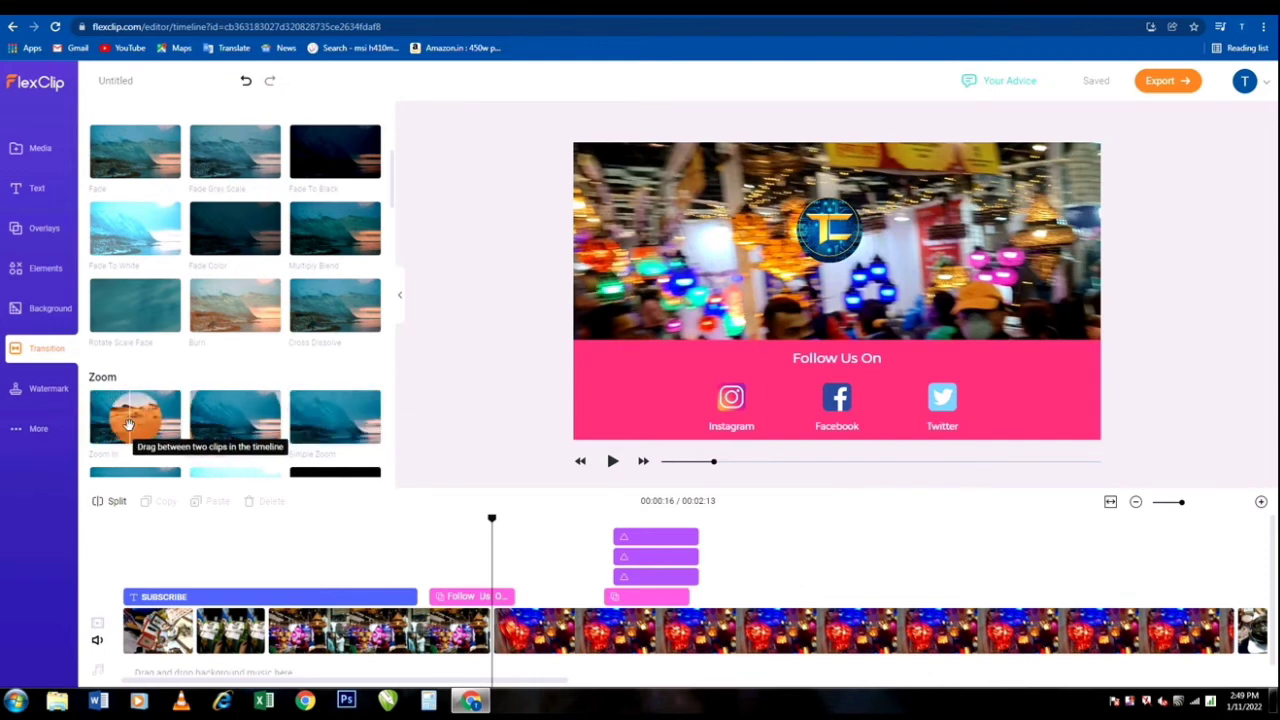
pyautogui.moveTo(132, 416); pyautogui.dragTo(232, 660)
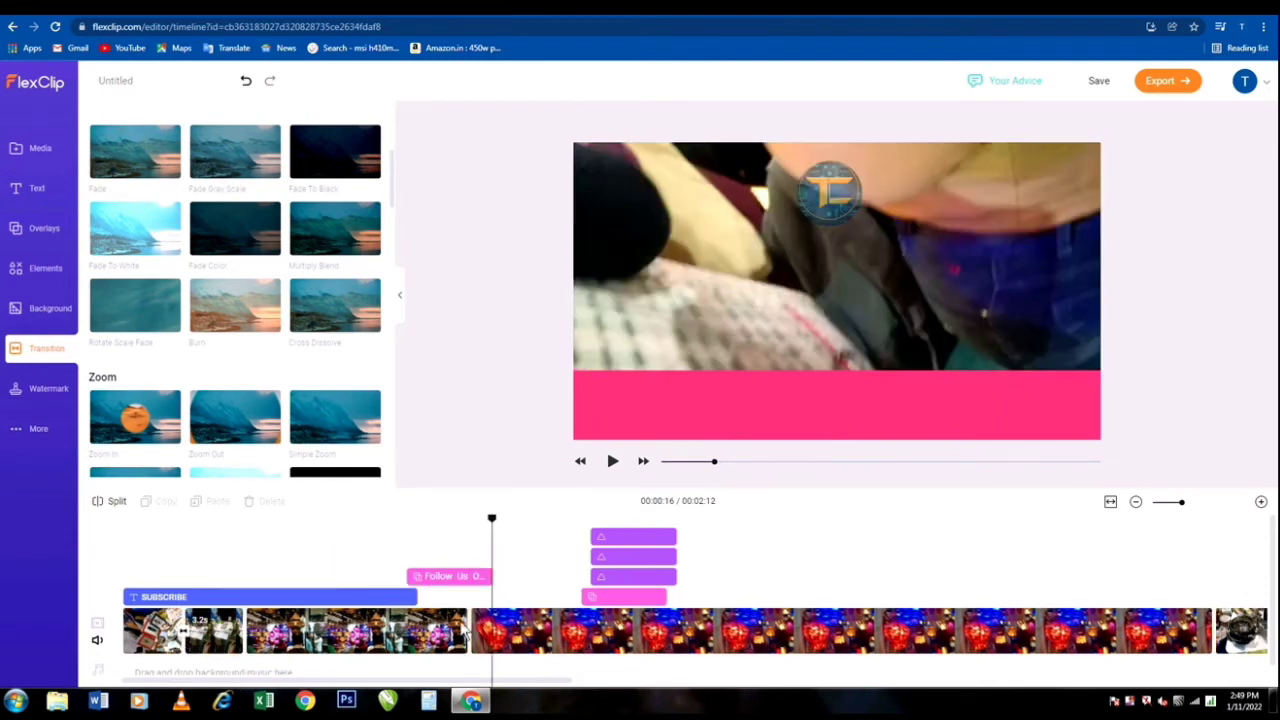
pyautogui.moveTo(498, 530); pyautogui.dragTo(168, 595)
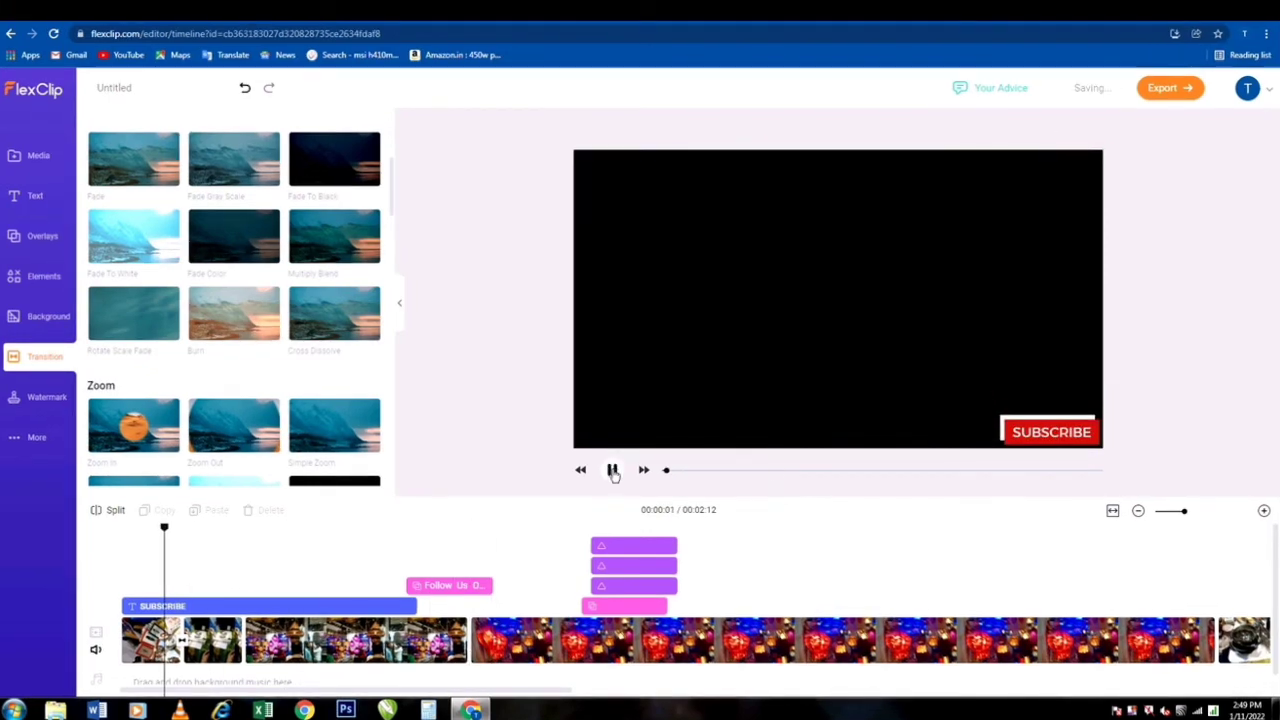
# Stop the playback and add the text watermark "TECHNO CHARM" to the video
pyautogui.click(612, 469)
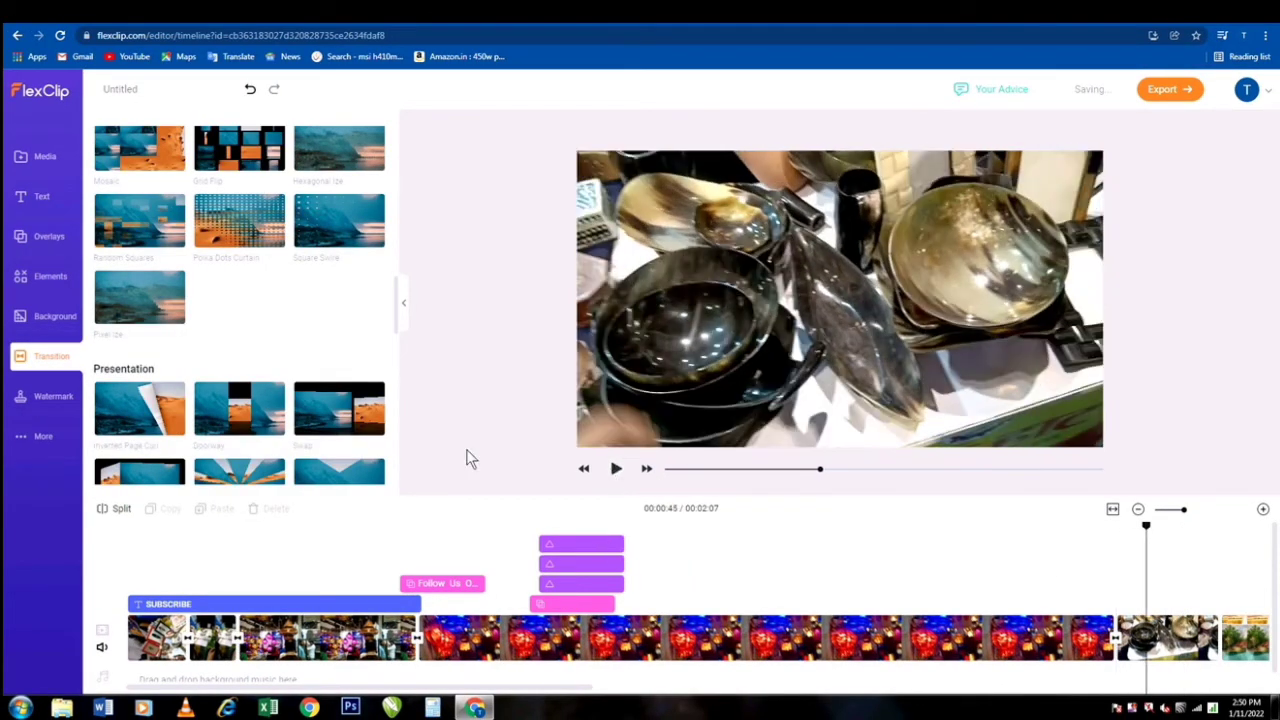
pyautogui.scroll(-2, 250, 430)
pyautogui.click(41, 398)
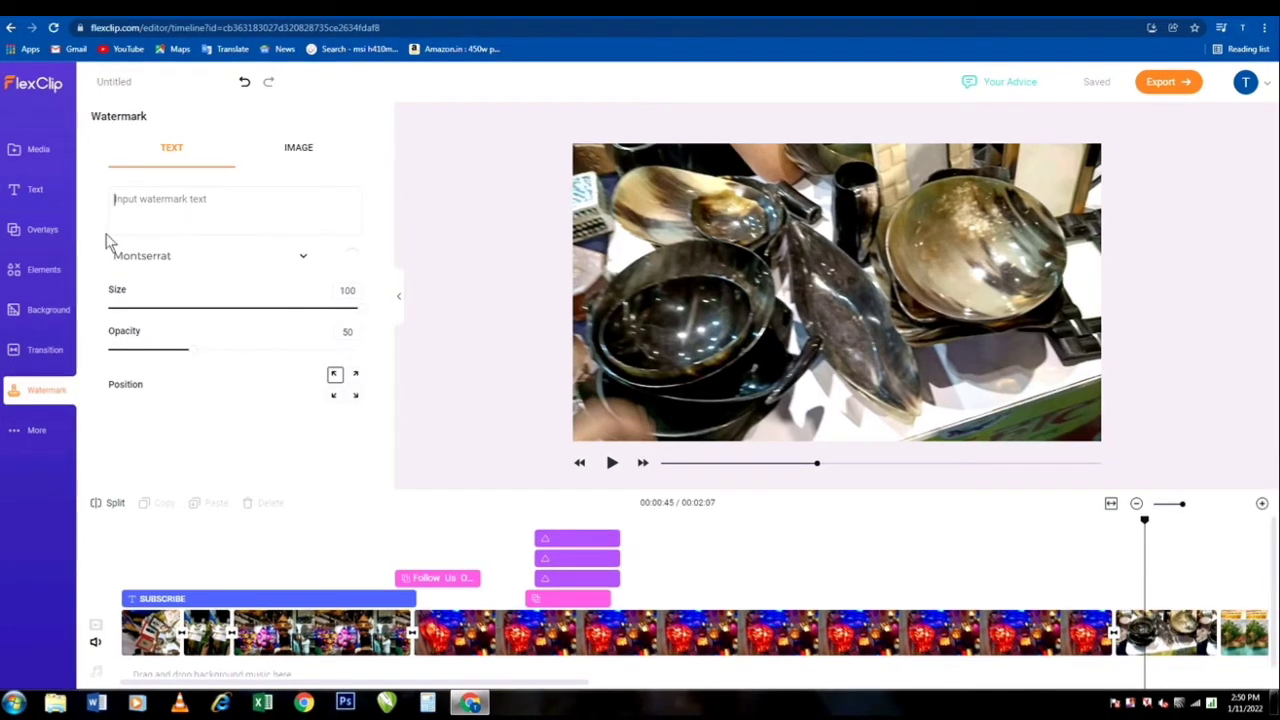
pyautogui.write('TECHNO CH')
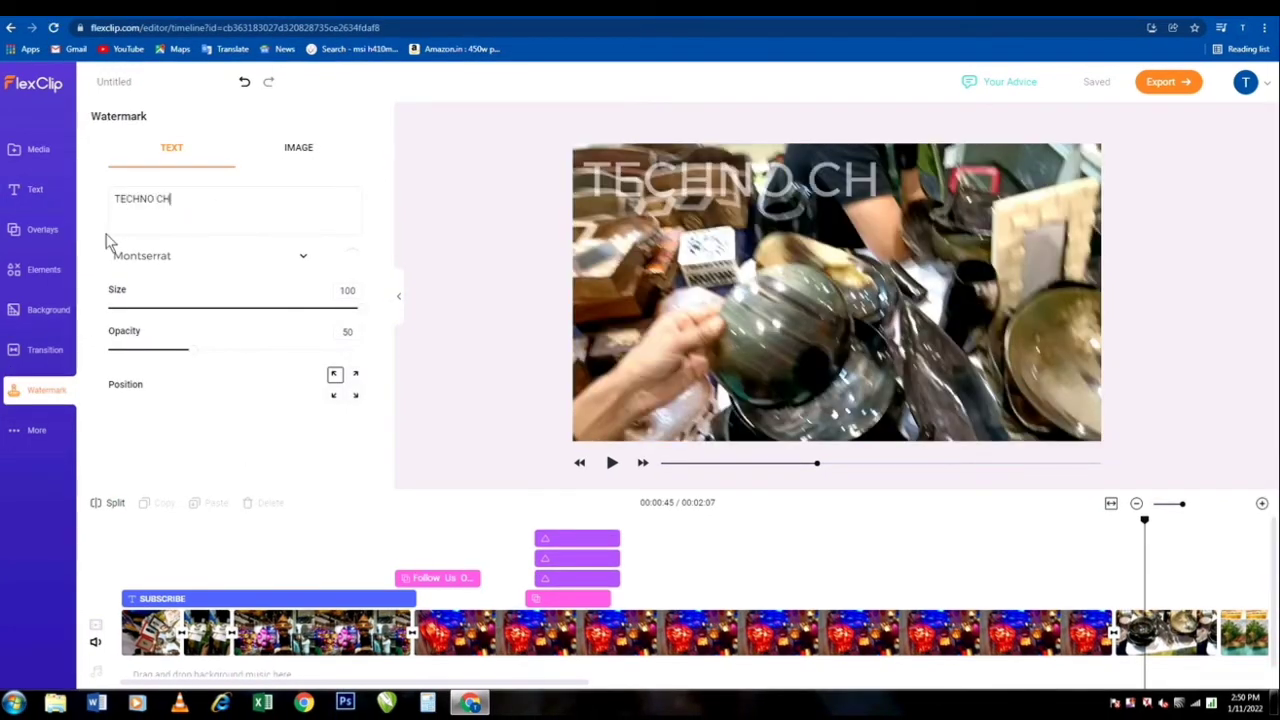
pyautogui.write('ARM')
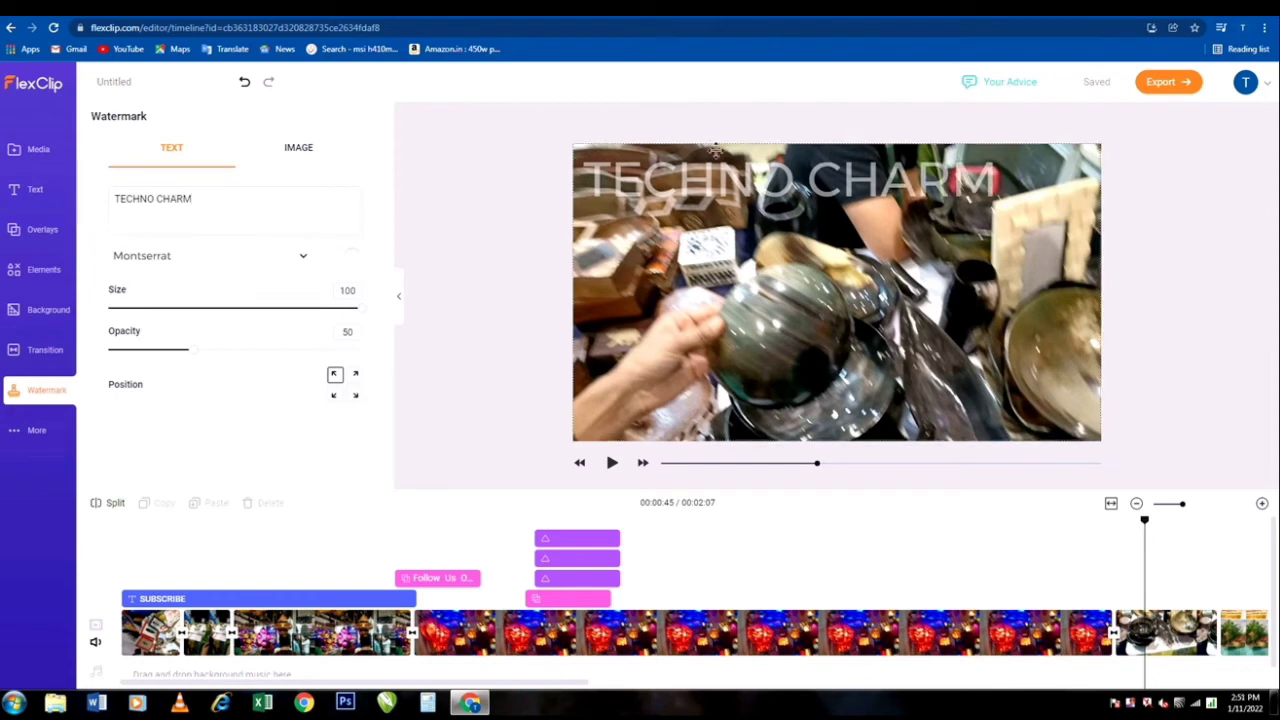
# Set the watermark's font to Ceviche One
pyautogui.click(209, 264)
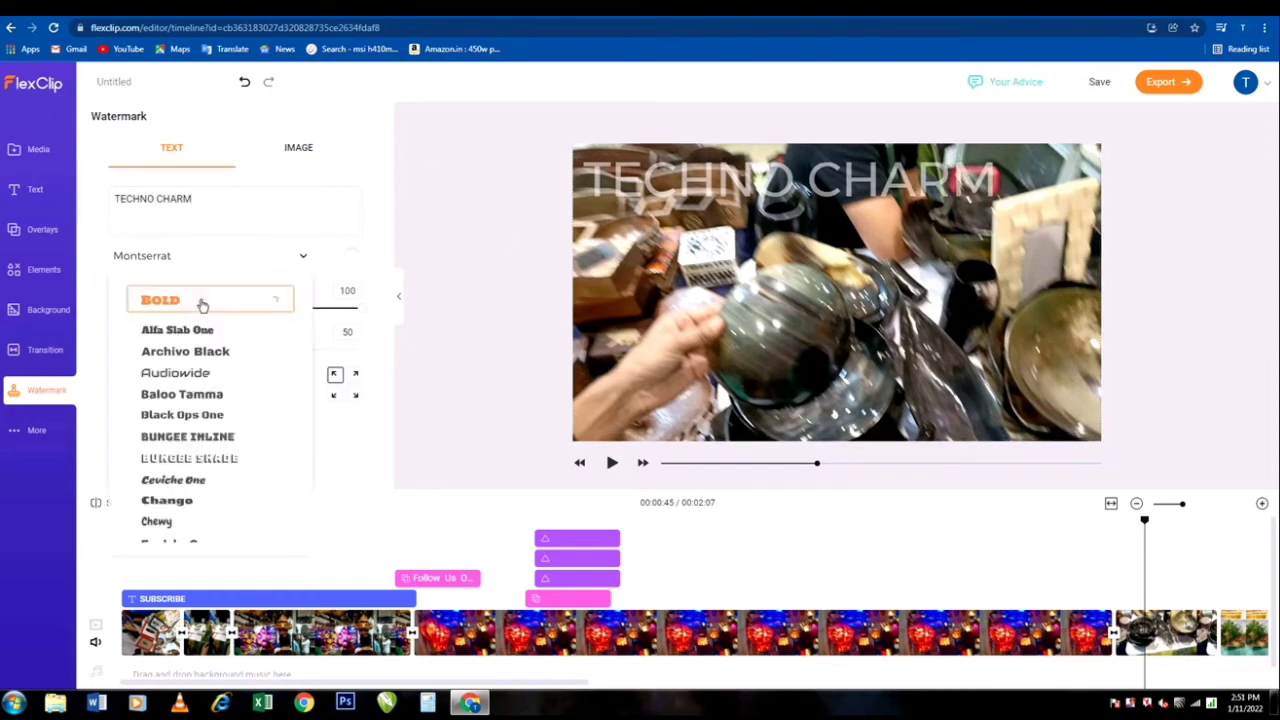
pyautogui.scroll(-3, 190, 368)
pyautogui.scroll(1, 188, 372)
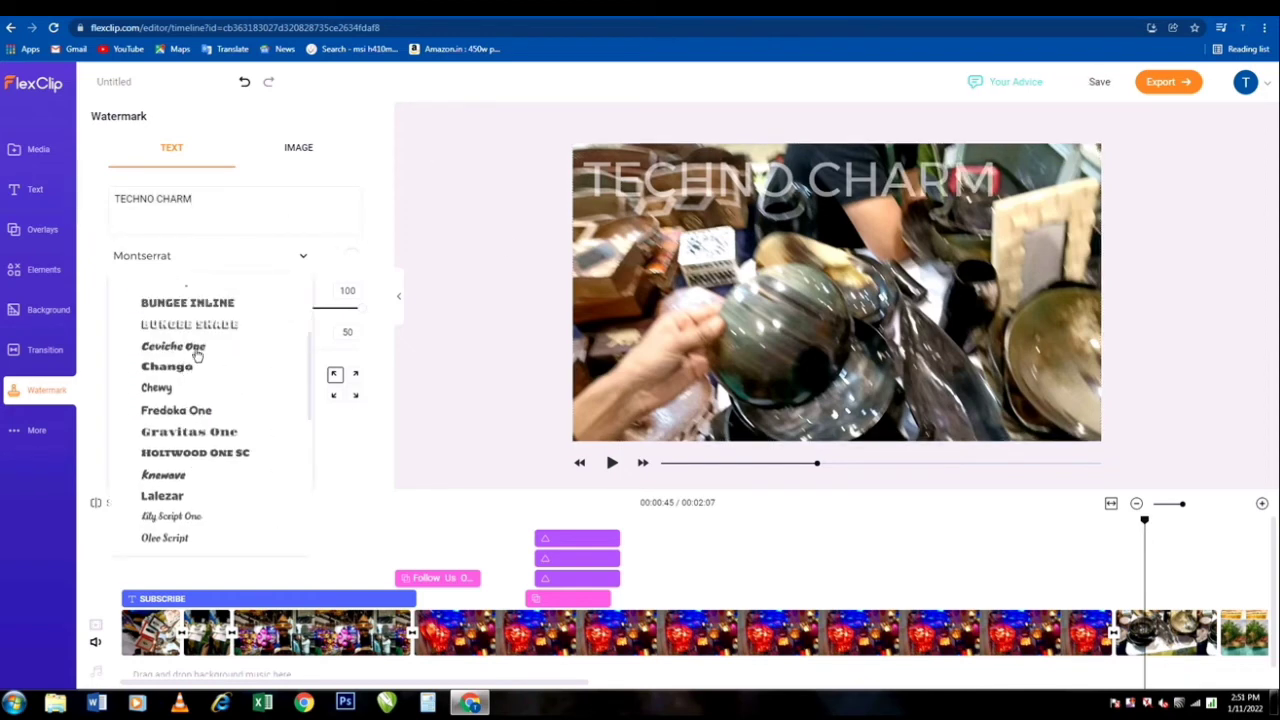
pyautogui.click(197, 352)
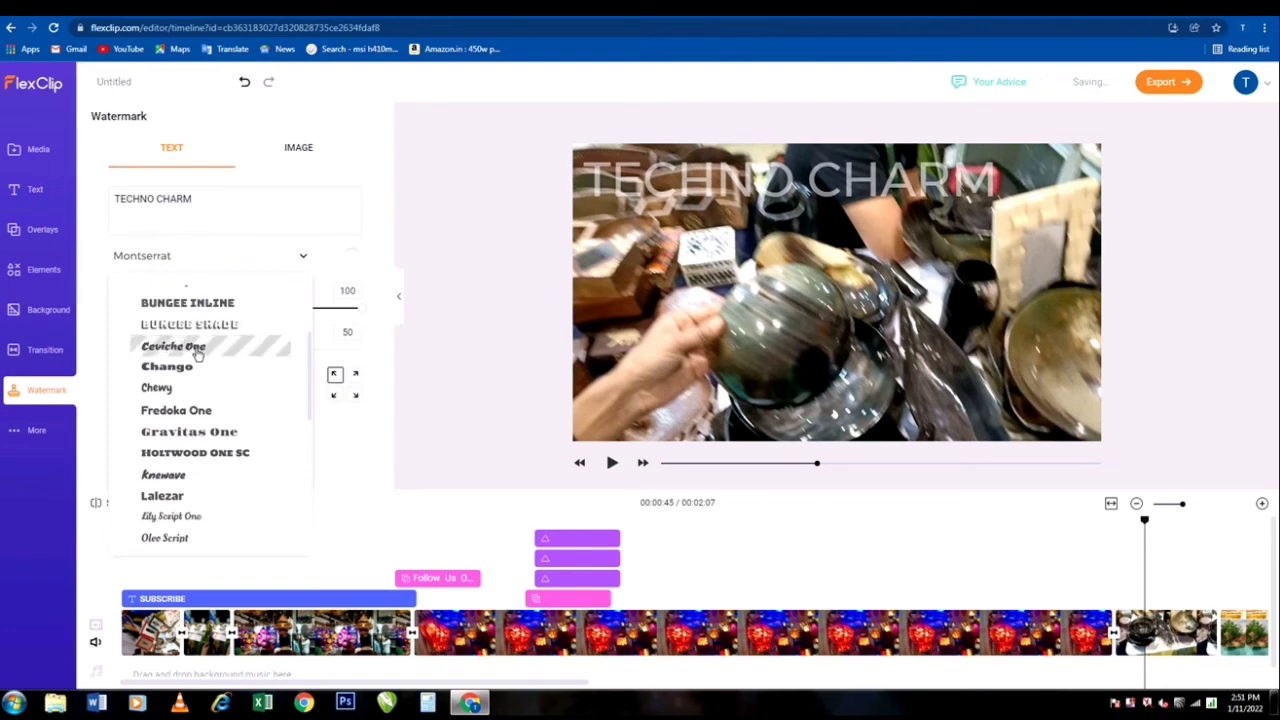
pyautogui.click(254, 255)
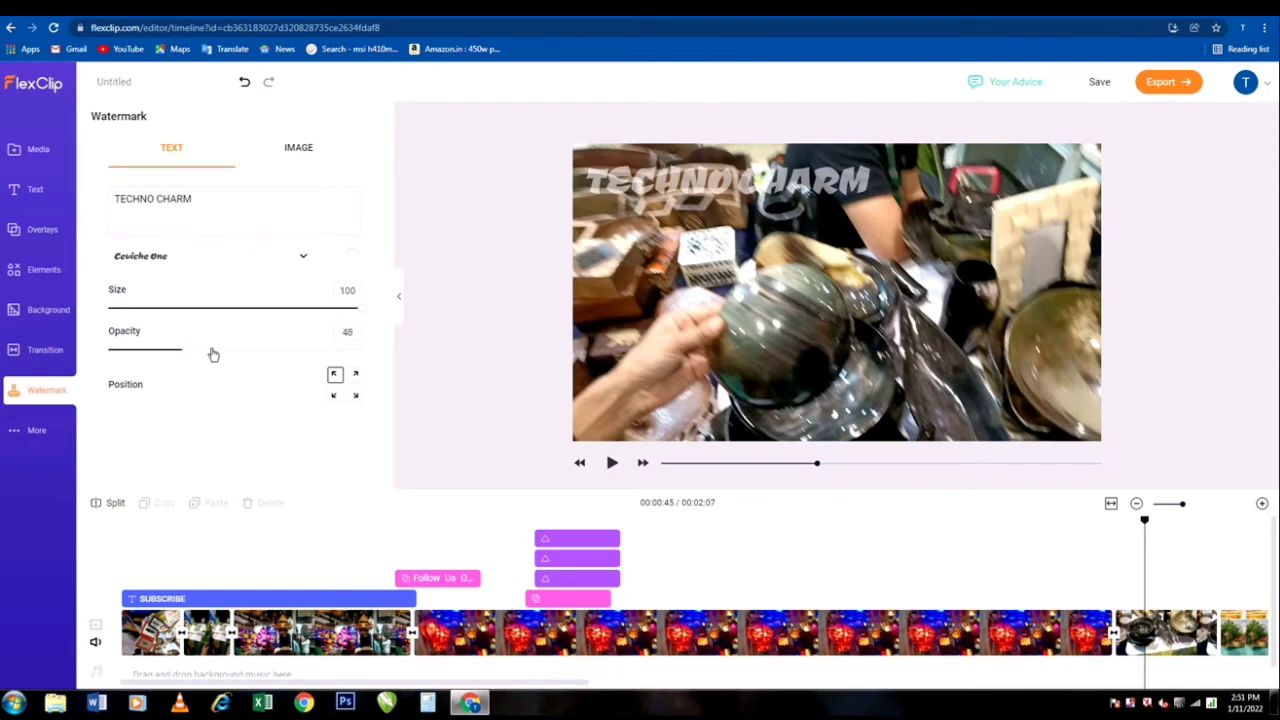
# Set the watermark's opacity to 56 and size to 48, and anchor it in the upper-right corner of the video frame
pyautogui.moveTo(213, 354)
pyautogui.mouseDown()
pyautogui.moveTo(362, 353)
pyautogui.moveTo(277, 374)
pyautogui.moveTo(186, 369)
pyautogui.moveTo(213, 370)
pyautogui.mouseUp()
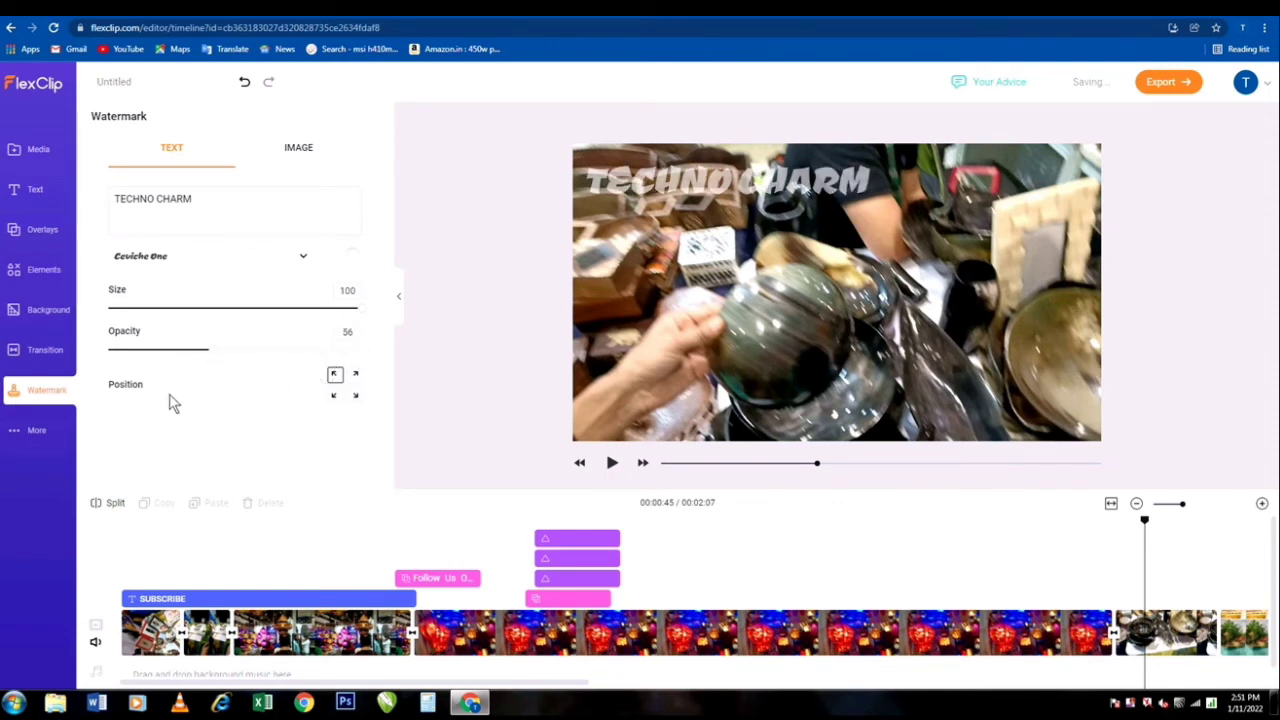
pyautogui.click(353, 377)
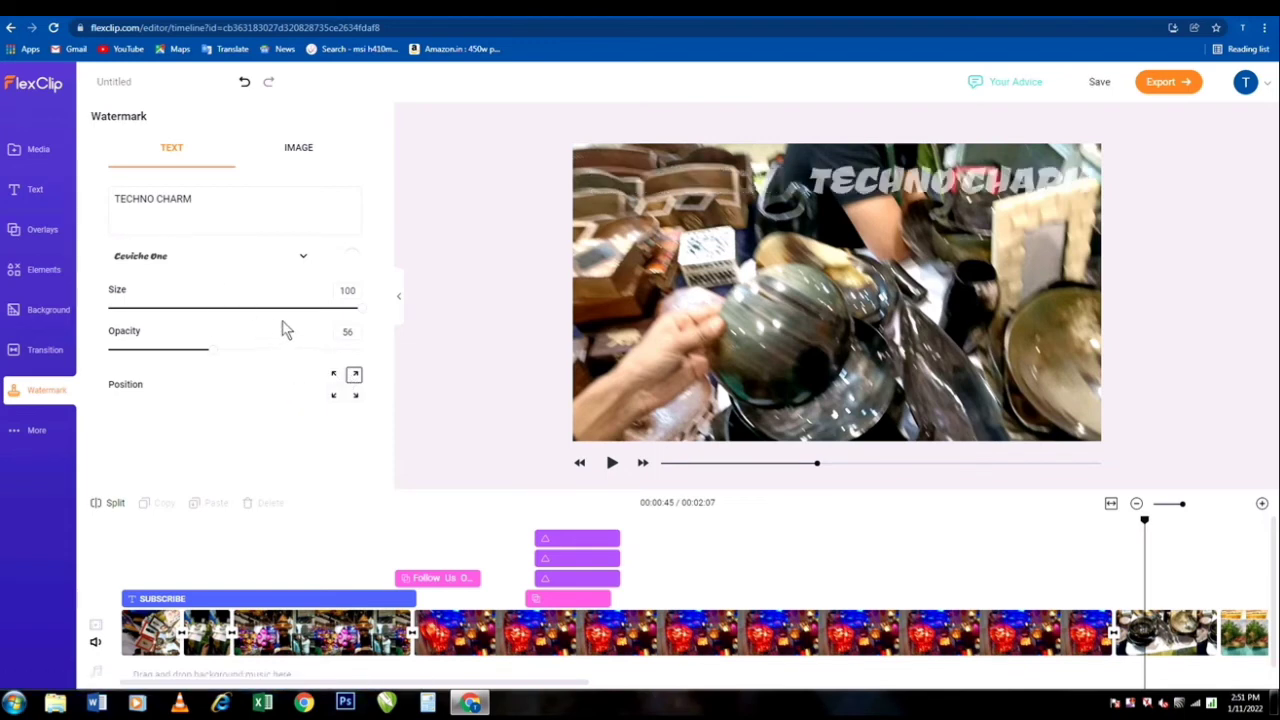
pyautogui.moveTo(277, 317); pyautogui.dragTo(223, 311)
pyautogui.moveTo(210, 311); pyautogui.dragTo(185, 312)
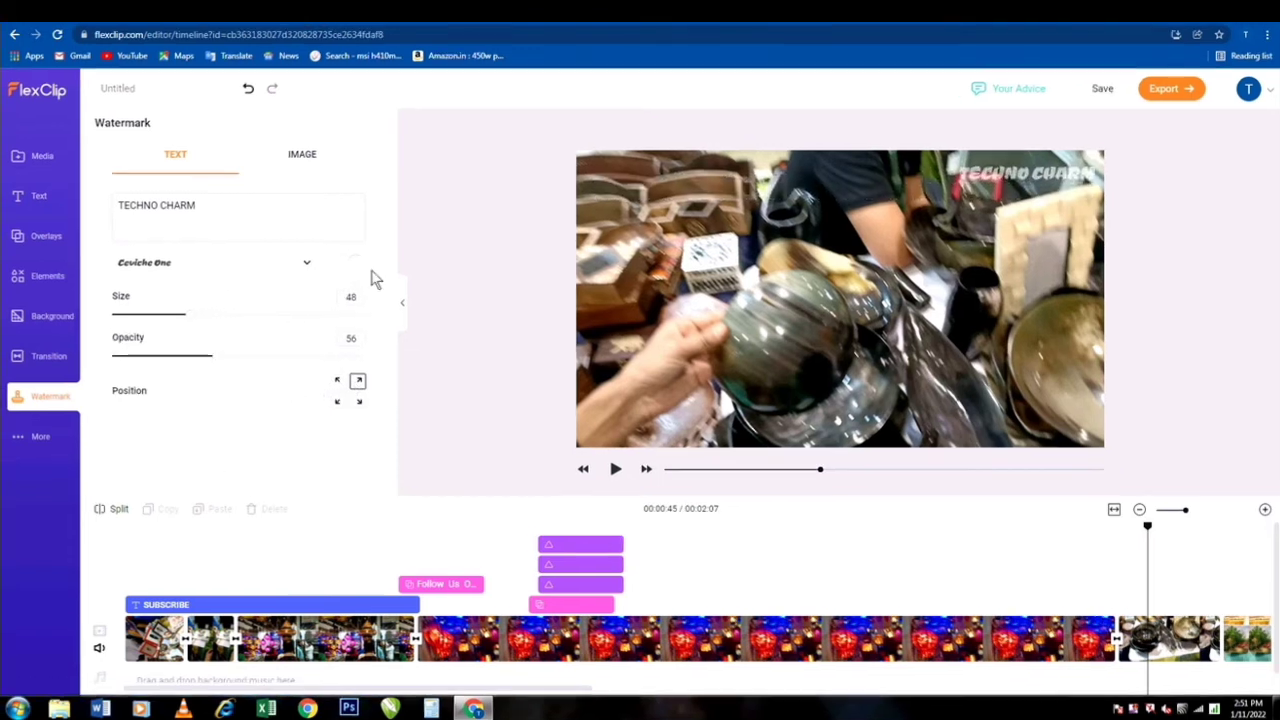
# Try red and blue for the watermark text, settle on black and set its opacity to 68
pyautogui.click(350, 256)
pyautogui.click(389, 386)
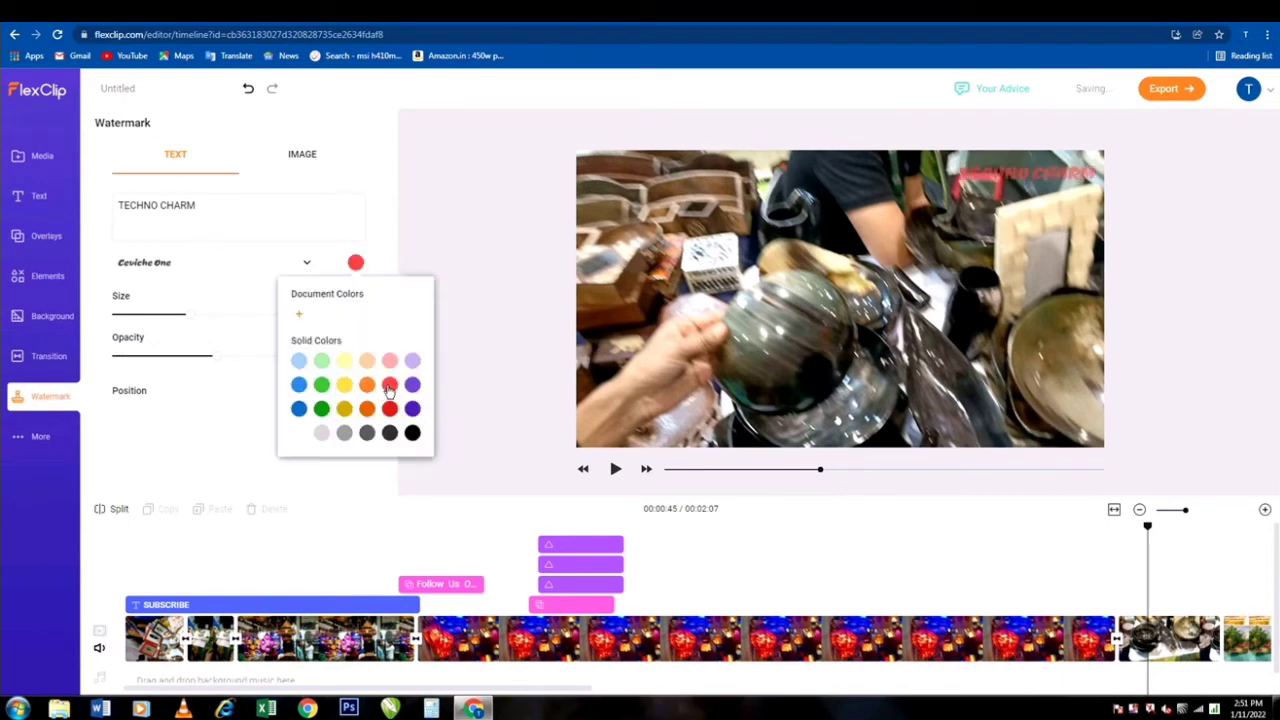
pyautogui.click(412, 433)
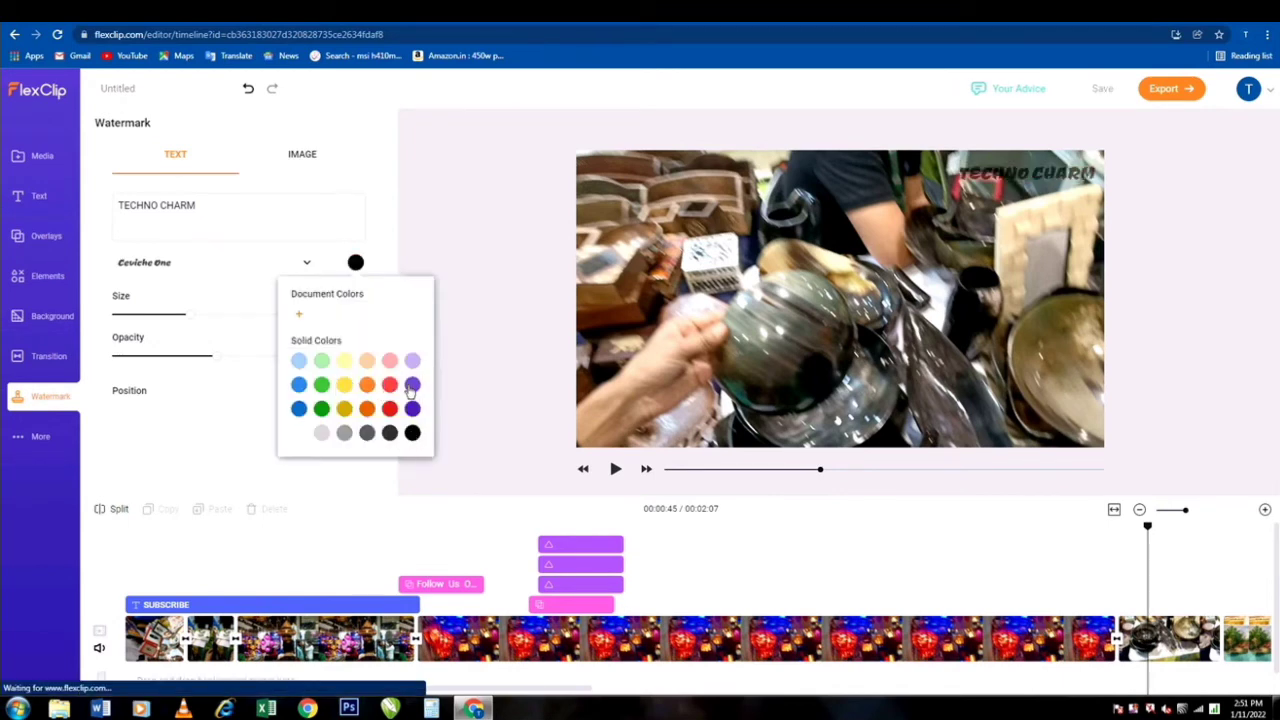
pyautogui.click(300, 386)
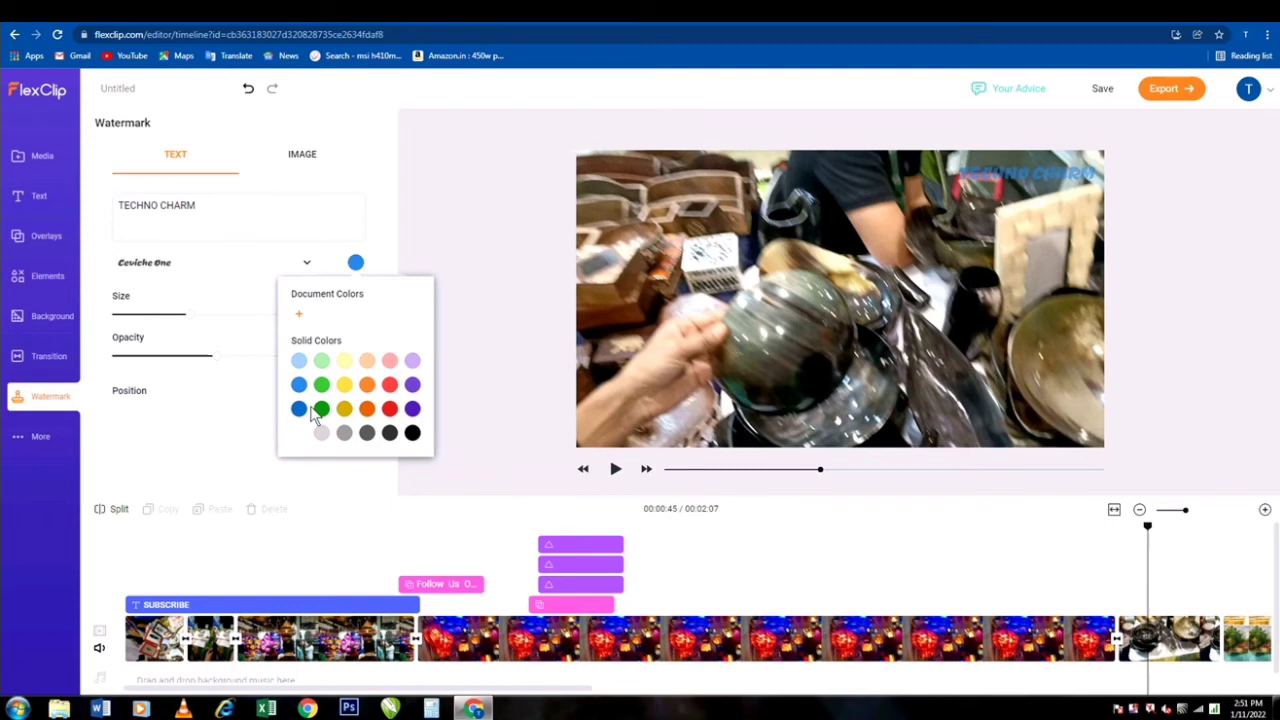
pyautogui.click(412, 433)
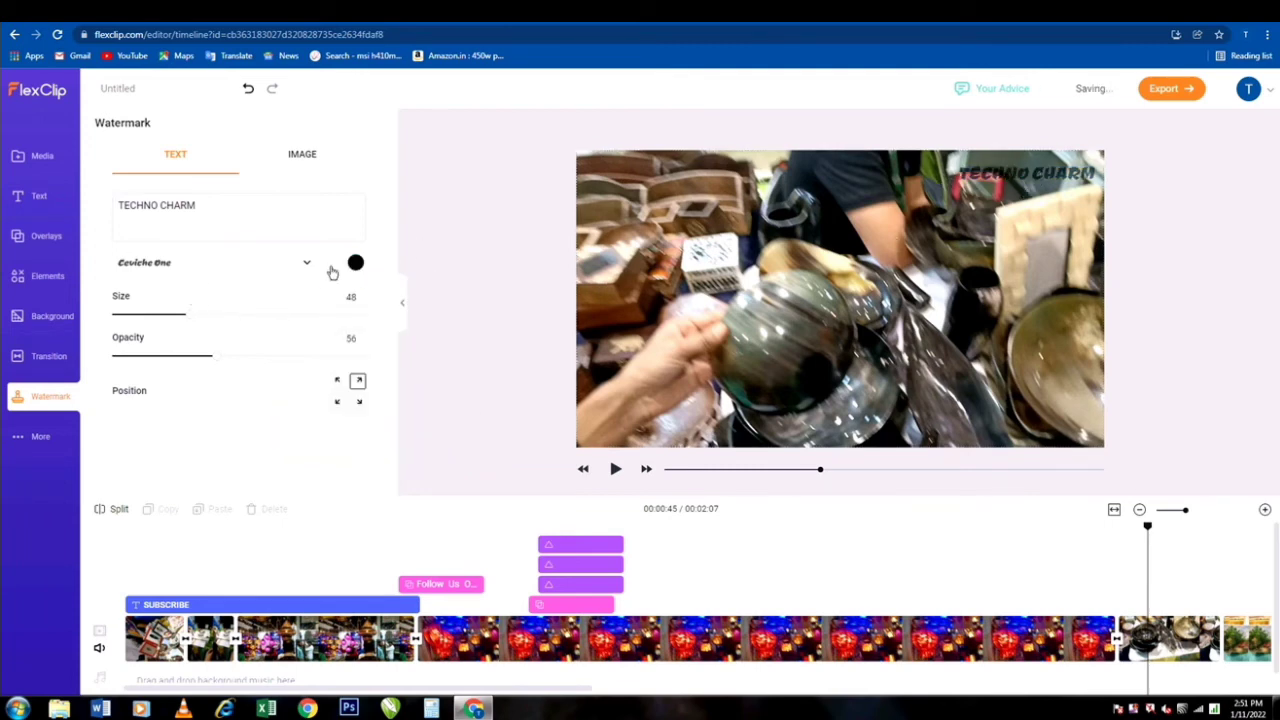
pyautogui.moveTo(231, 357); pyautogui.dragTo(253, 356)
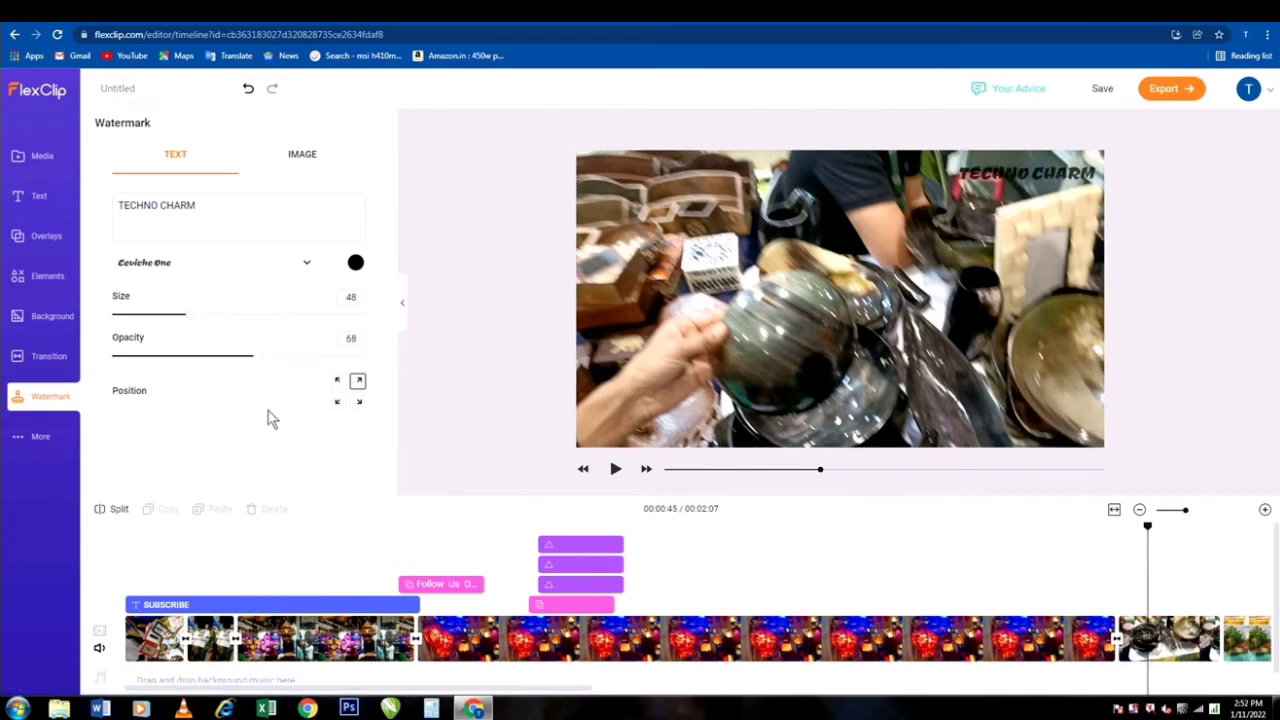
pyautogui.click(948, 553)
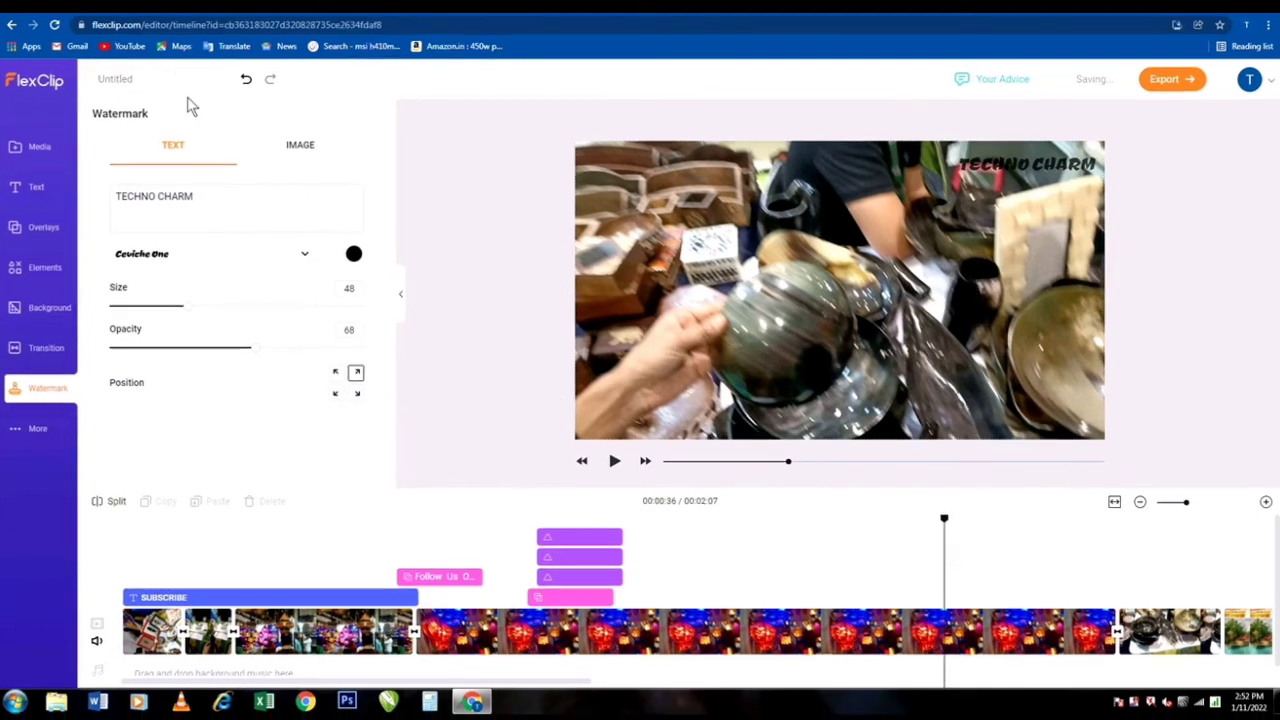
pyautogui.click(48, 148)
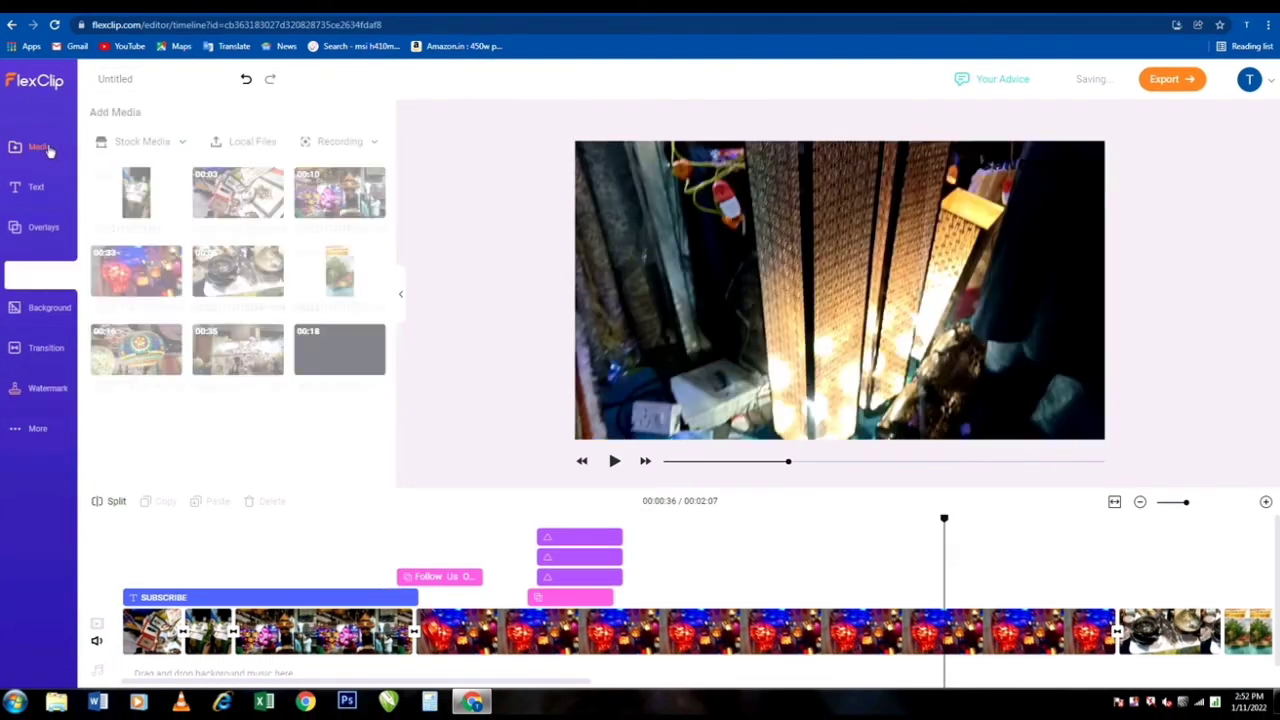
pyautogui.click(30, 428)
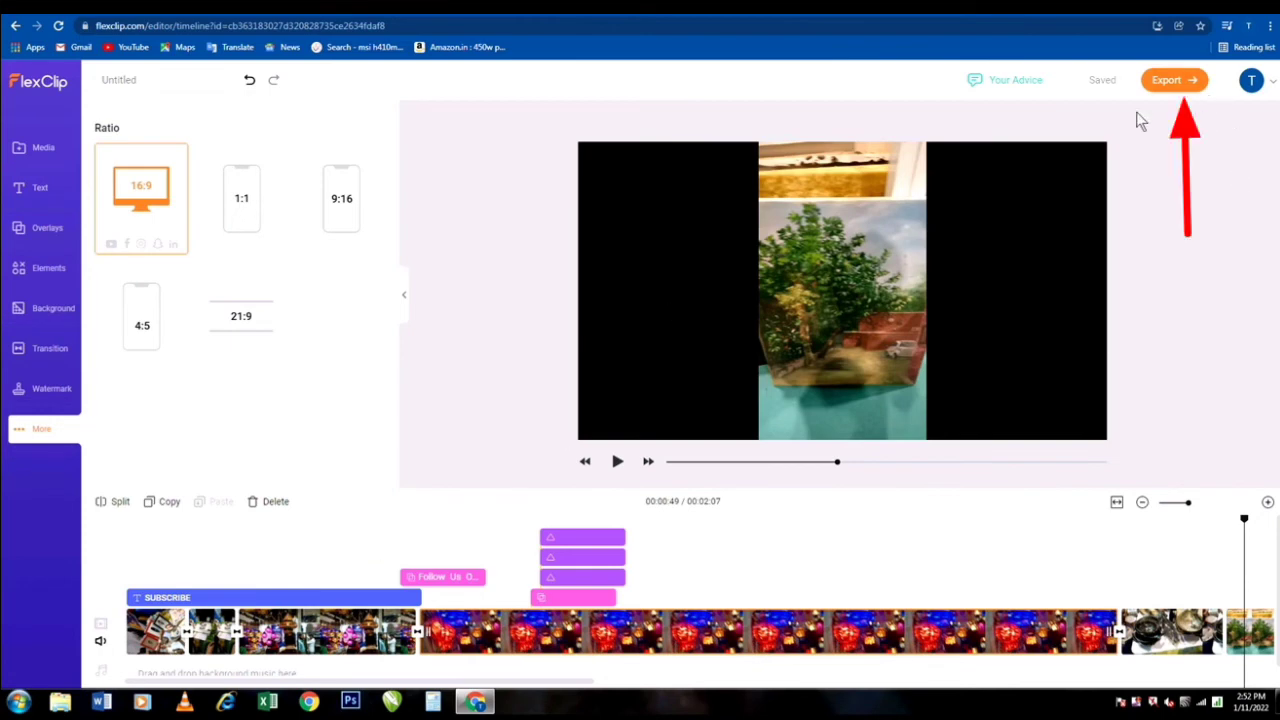
# Start an MP4 export at 1080p and try the dotted white FlexClip intro, ending with no intro selected
pyautogui.click(1180, 90)
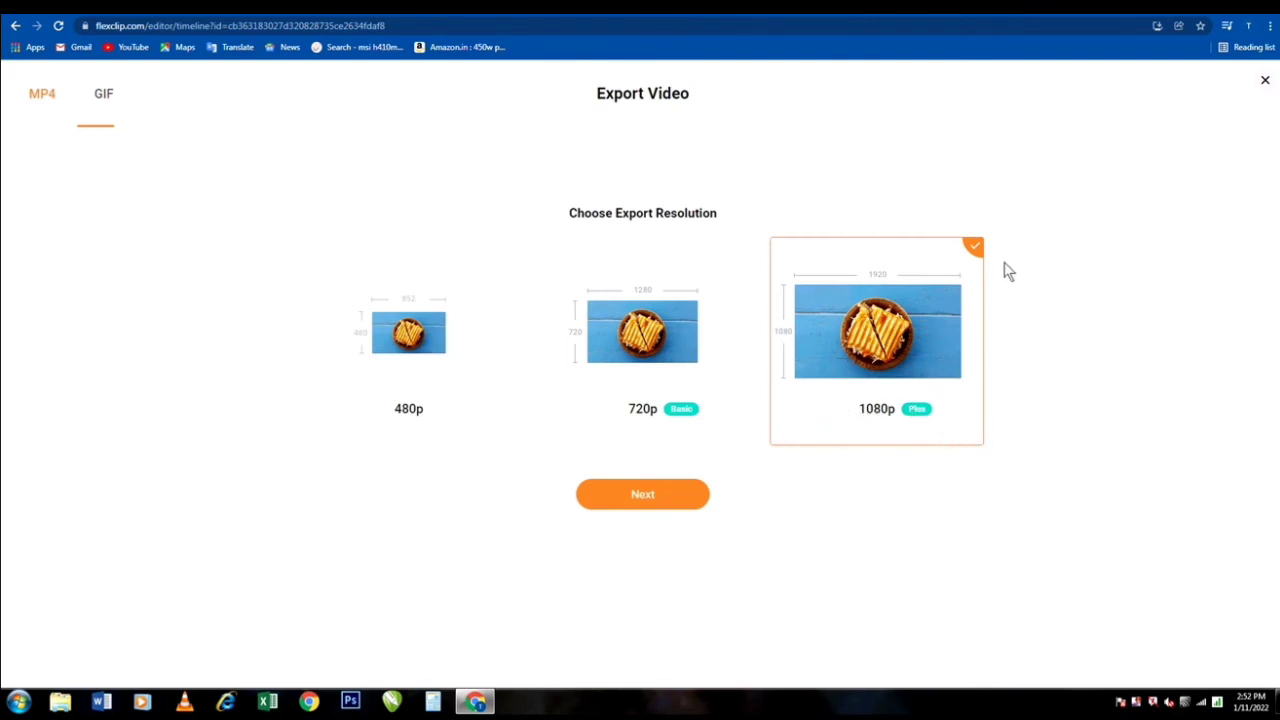
pyautogui.click(641, 511)
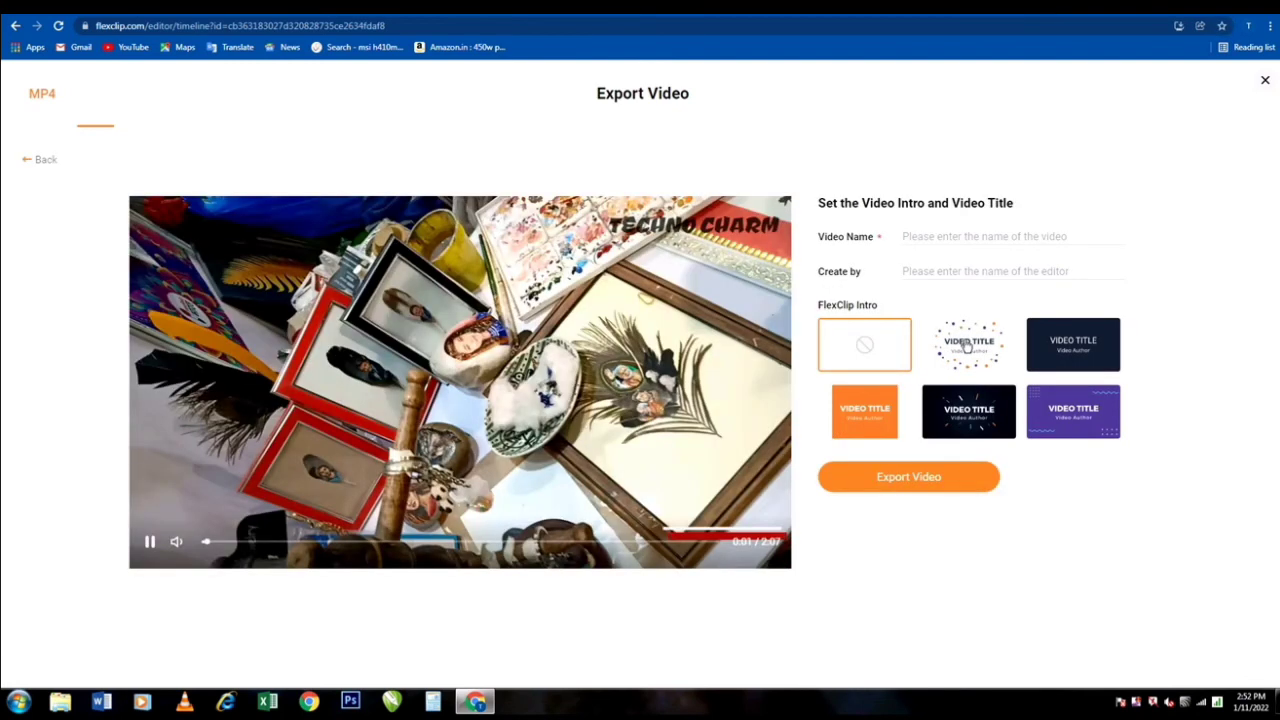
pyautogui.click(966, 349)
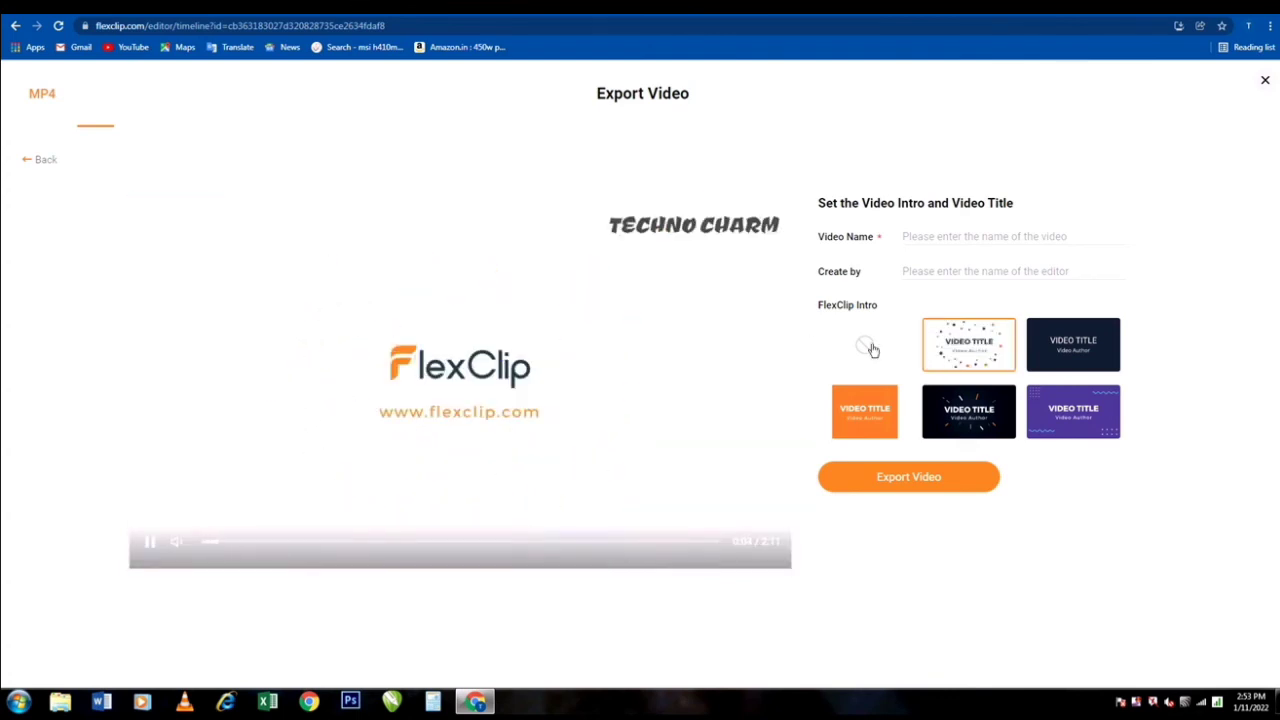
pyautogui.click(872, 349)
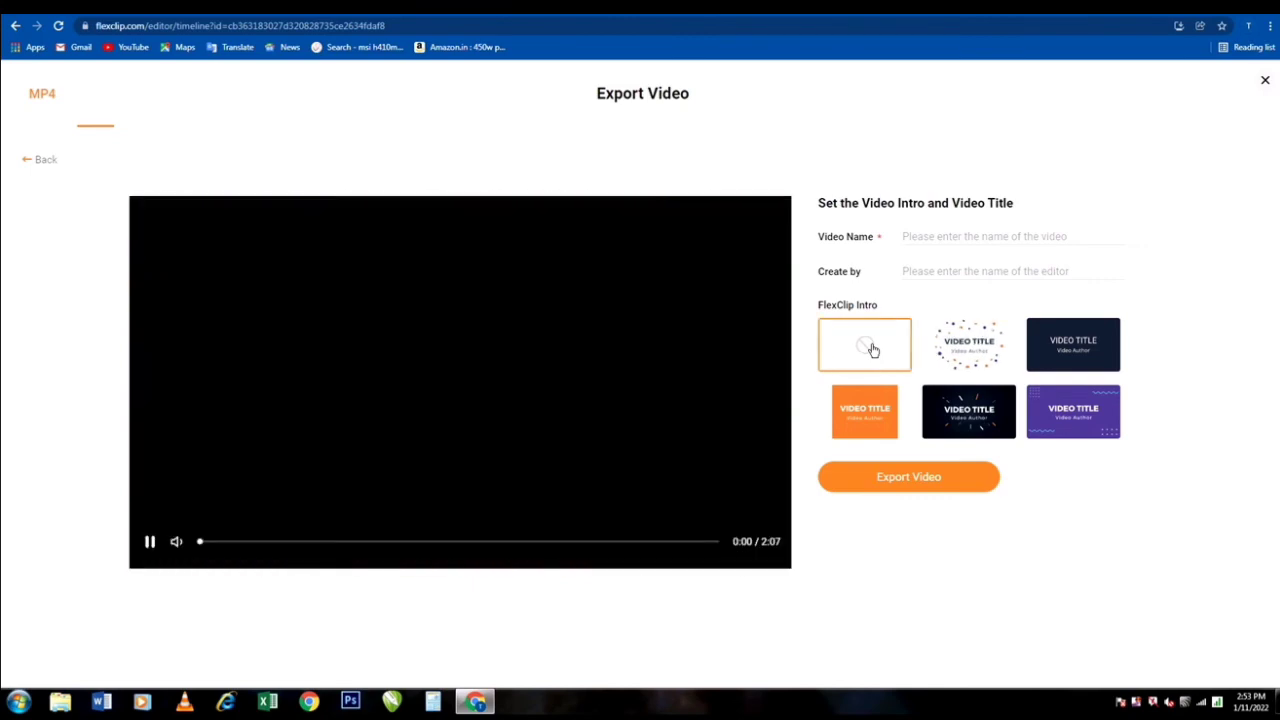
# Name the video "trial" and export it
pyautogui.click(990, 236)
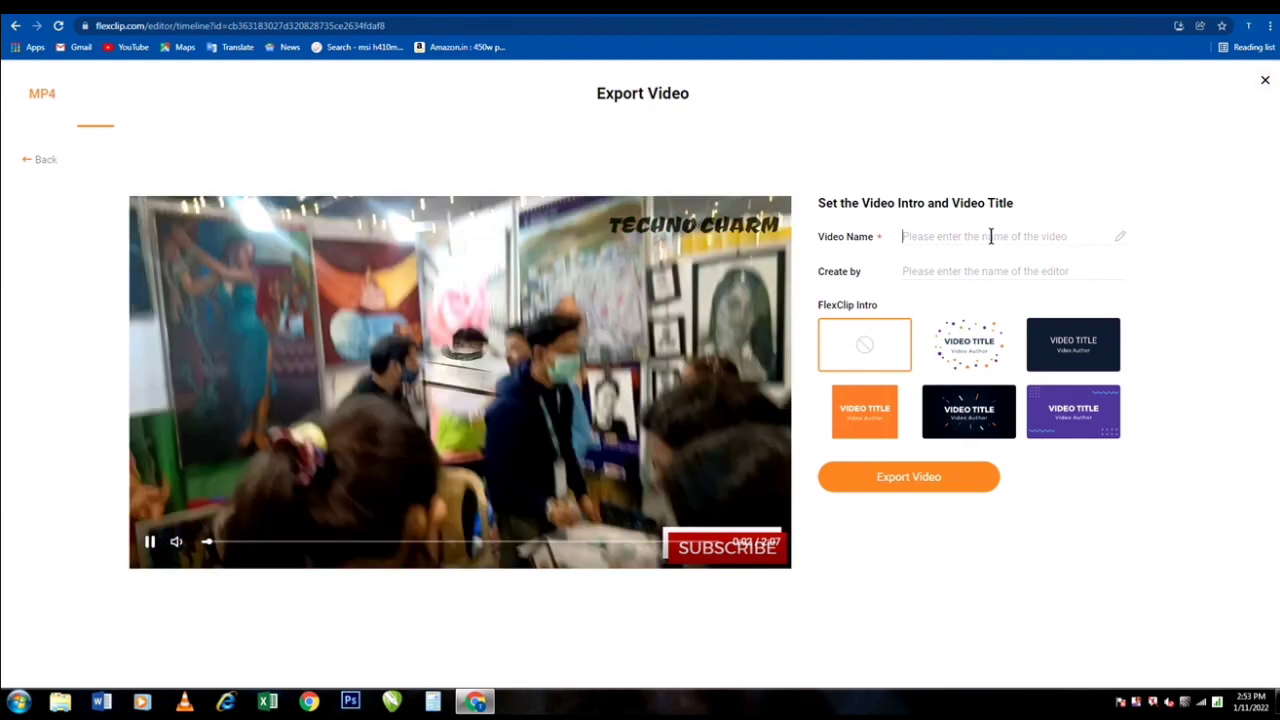
pyautogui.write('t')
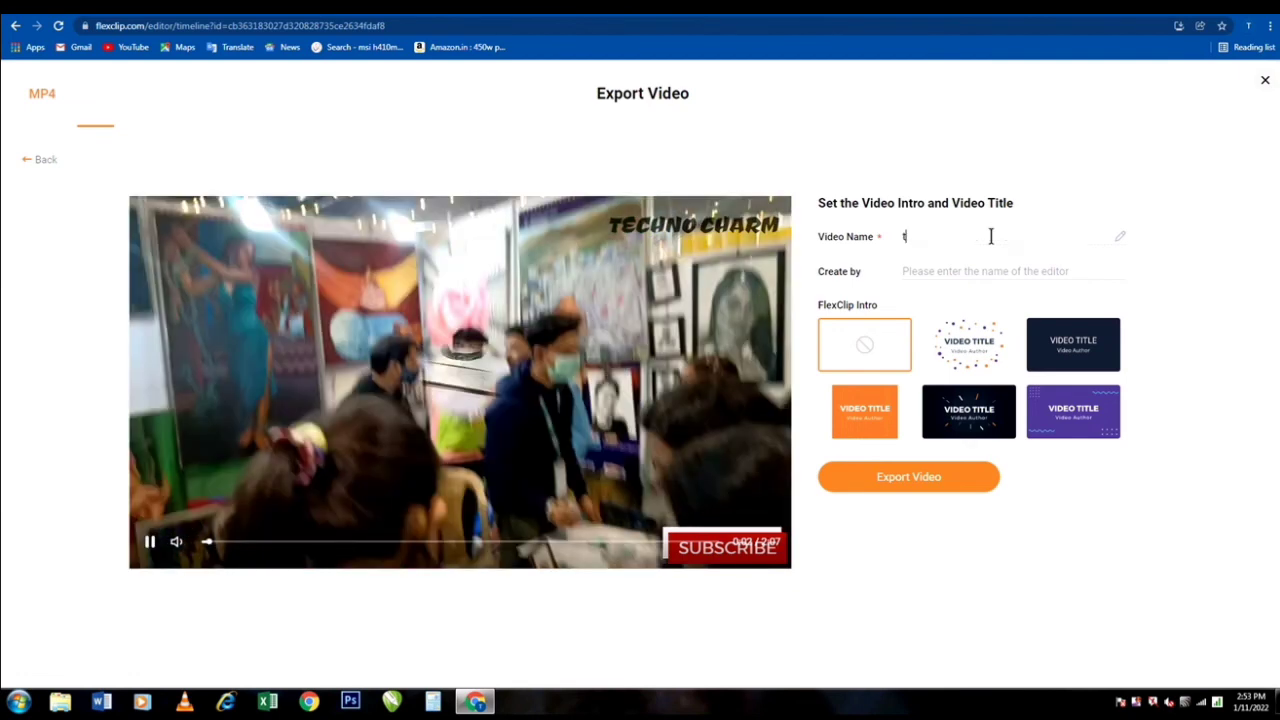
pyautogui.write('ria;')
pyautogui.press('BackSpace')
pyautogui.write('l')
pyautogui.click(913, 482)
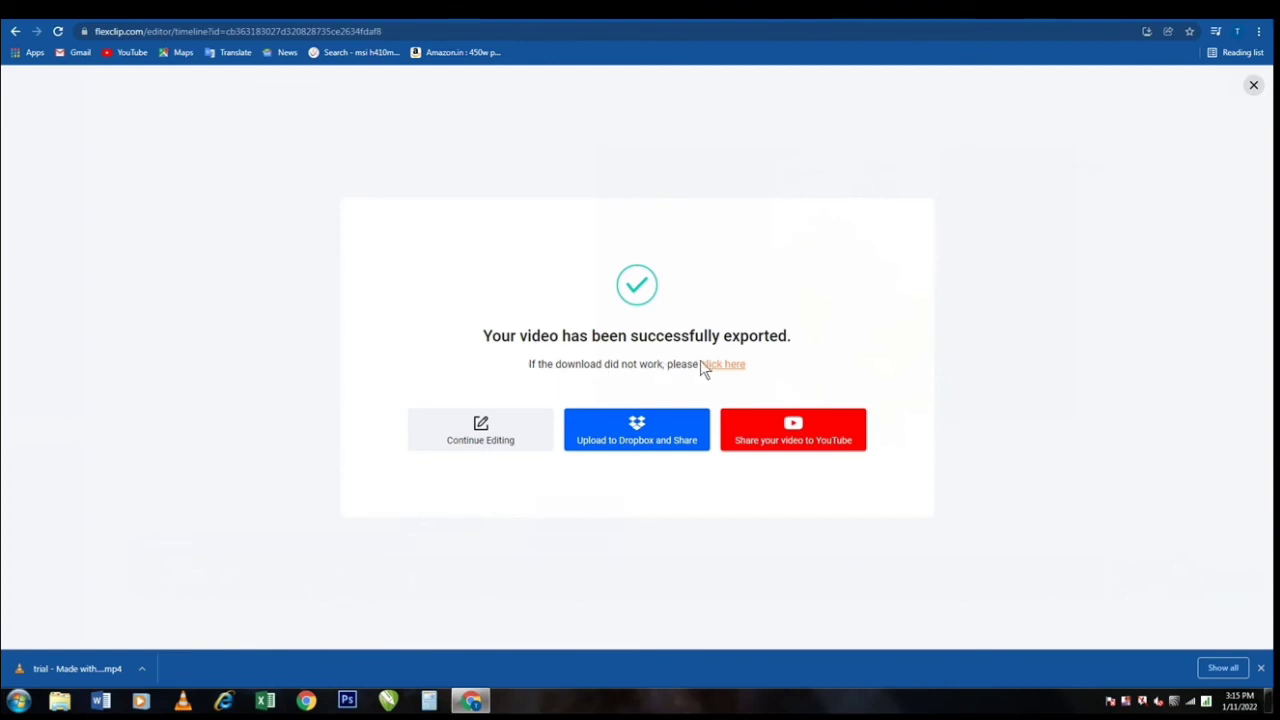
# Show the downloaded trial MP4 file in its folder
pyautogui.click(144, 671)
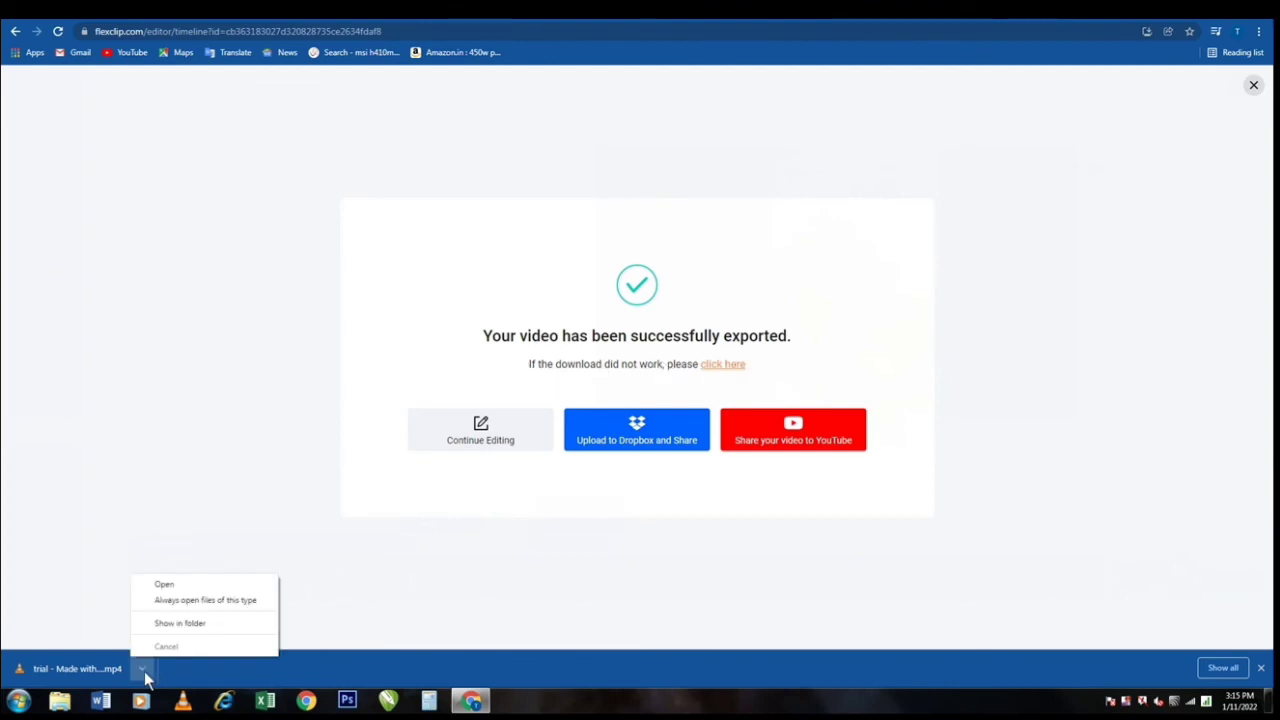
pyautogui.click(180, 623)
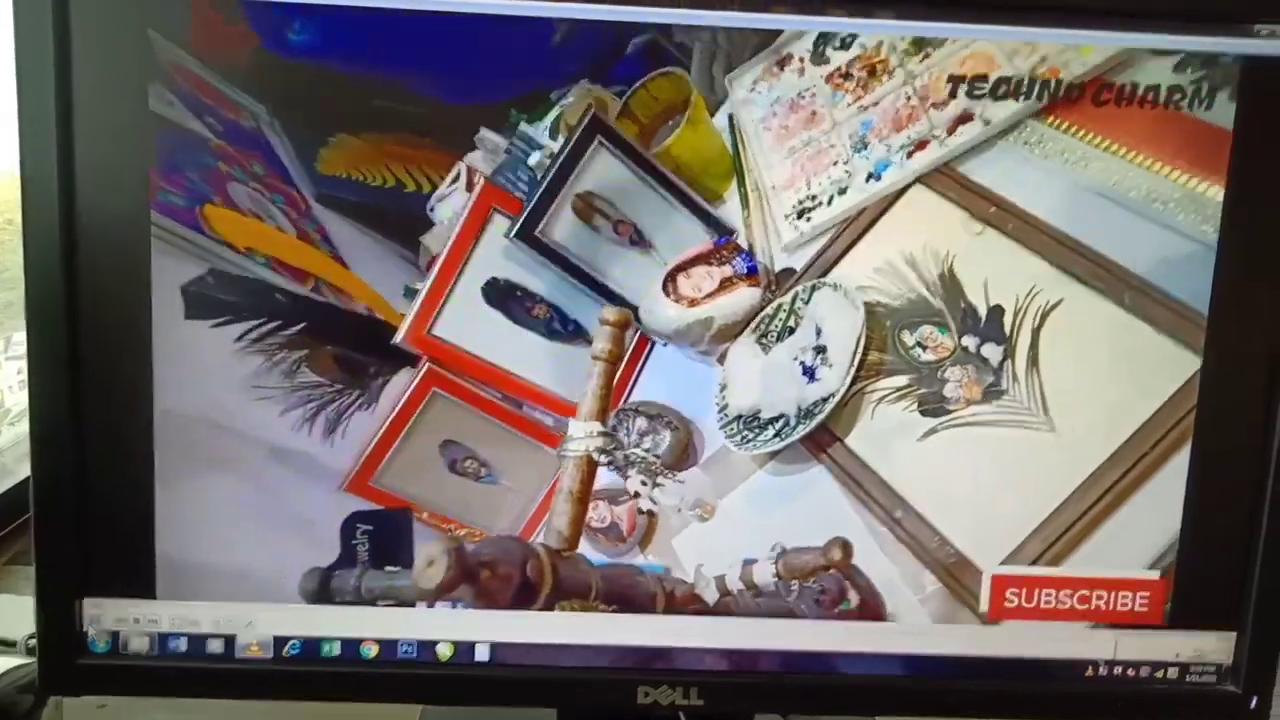